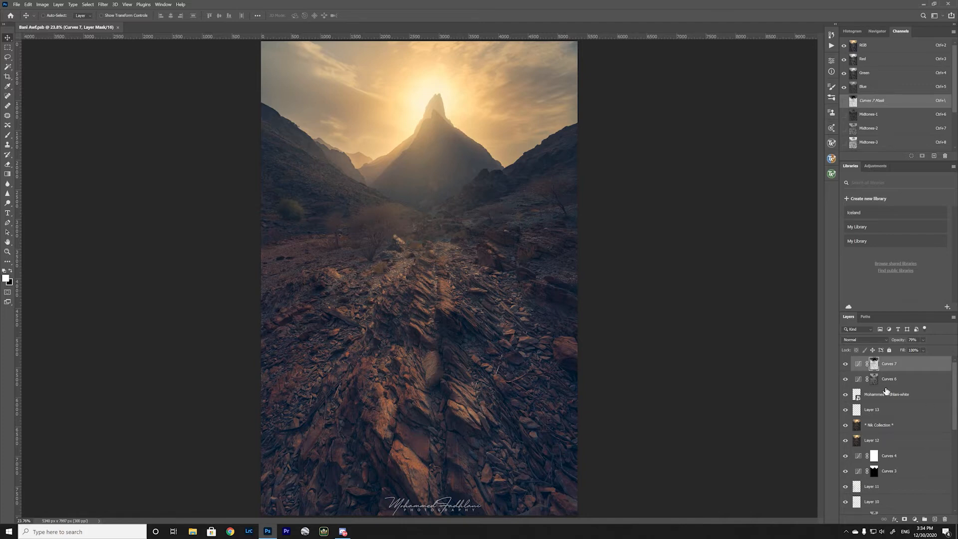
# Hide the editing layers to expose the base photo, and brush black wavy lines down both sides of the rock ridge on Layer 14
pyautogui.moveTo(846, 364); pyautogui.dragTo(851, 521)
pyautogui.click(845, 506)
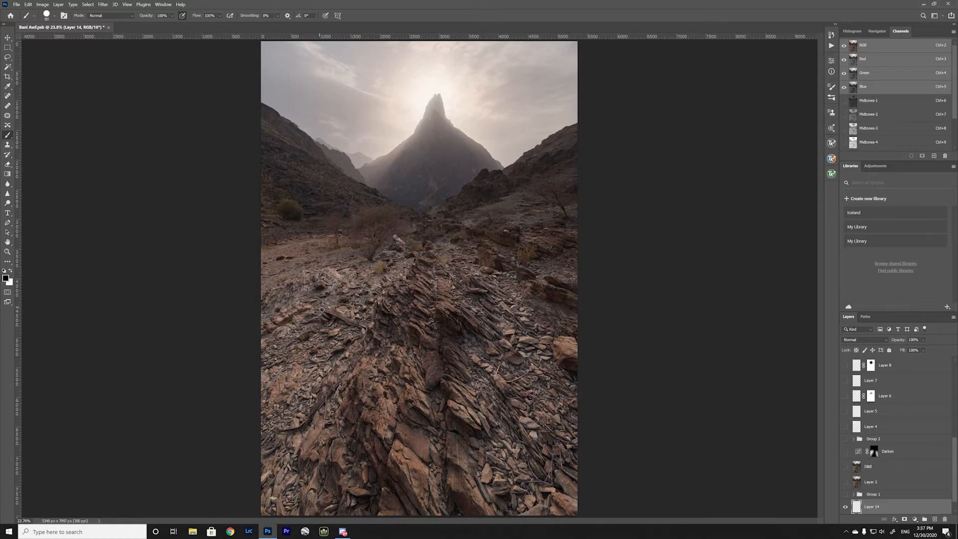
pyautogui.moveTo(393, 259)
pyautogui.mouseDown()
pyautogui.moveTo(343, 287)
pyautogui.moveTo(337, 326)
pyautogui.moveTo(313, 358)
pyautogui.moveTo(306, 416)
pyautogui.moveTo(288, 428)
pyautogui.mouseUp()
pyautogui.moveTo(480, 262)
pyautogui.mouseDown()
pyautogui.moveTo(528, 335)
pyautogui.moveTo(552, 430)
pyautogui.moveTo(577, 465)
pyautogui.mouseUp()
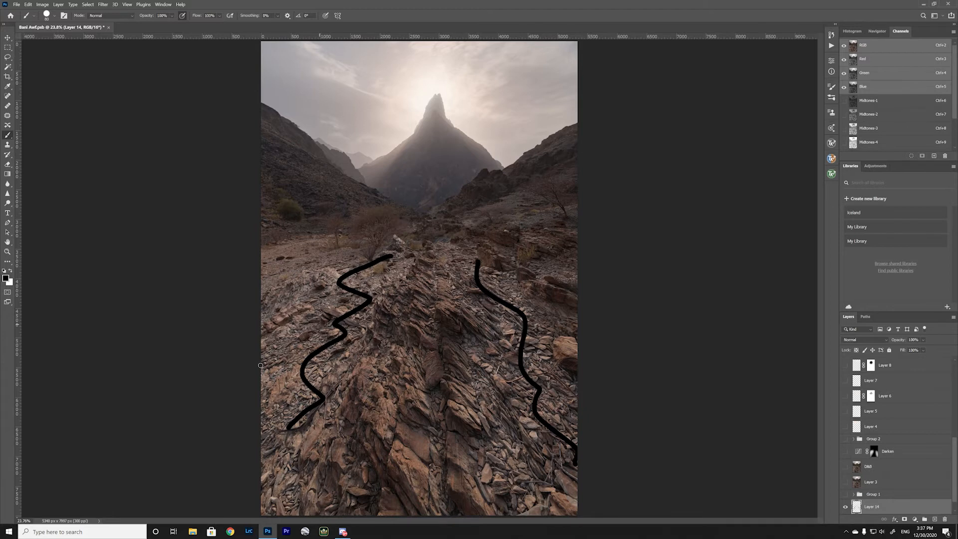
# Brush a white circle around the mountain's peak and a white arrow from it down to the start of the ridge
pyautogui.press('x')
pyautogui.moveTo(425, 105)
pyautogui.mouseDown()
pyautogui.moveTo(440, 120)
pyautogui.moveTo(427, 102)
pyautogui.moveTo(451, 113)
pyautogui.moveTo(420, 110)
pyautogui.moveTo(446, 101)
pyautogui.moveTo(443, 160)
pyautogui.mouseUp()
pyautogui.moveTo(429, 124)
pyautogui.mouseDown()
pyautogui.moveTo(426, 232)
pyautogui.moveTo(443, 215)
pyautogui.mouseUp()
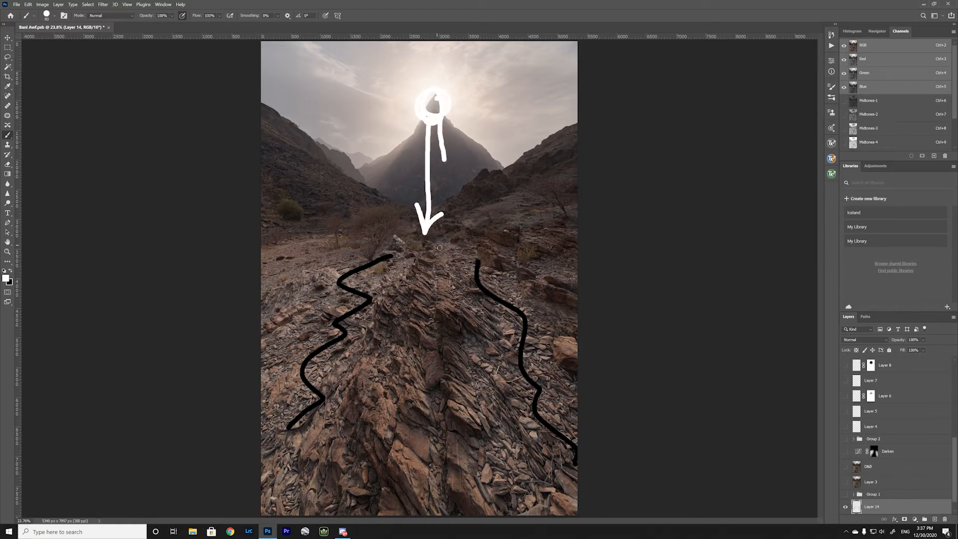
# Brush short white hatch strokes down the central ridge and white downward arrows on both sides of the mountain
pyautogui.moveTo(423, 253); pyautogui.dragTo(447, 267)
pyautogui.moveTo(413, 278); pyautogui.dragTo(455, 299)
pyautogui.moveTo(430, 310)
pyautogui.mouseDown()
pyautogui.moveTo(458, 335)
pyautogui.moveTo(441, 400)
pyautogui.moveTo(452, 443)
pyautogui.moveTo(432, 468)
pyautogui.mouseUp()
pyautogui.moveTo(456, 391); pyautogui.dragTo(491, 427)
pyautogui.moveTo(474, 482); pyautogui.dragTo(489, 502)
pyautogui.moveTo(360, 419)
pyautogui.mouseDown()
pyautogui.moveTo(400, 431)
pyautogui.moveTo(388, 383)
pyautogui.mouseUp()
pyautogui.moveTo(385, 121); pyautogui.dragTo(392, 239)
pyautogui.moveTo(491, 145)
pyautogui.mouseDown()
pyautogui.moveTo(461, 230)
pyautogui.moveTo(488, 218)
pyautogui.mouseUp()
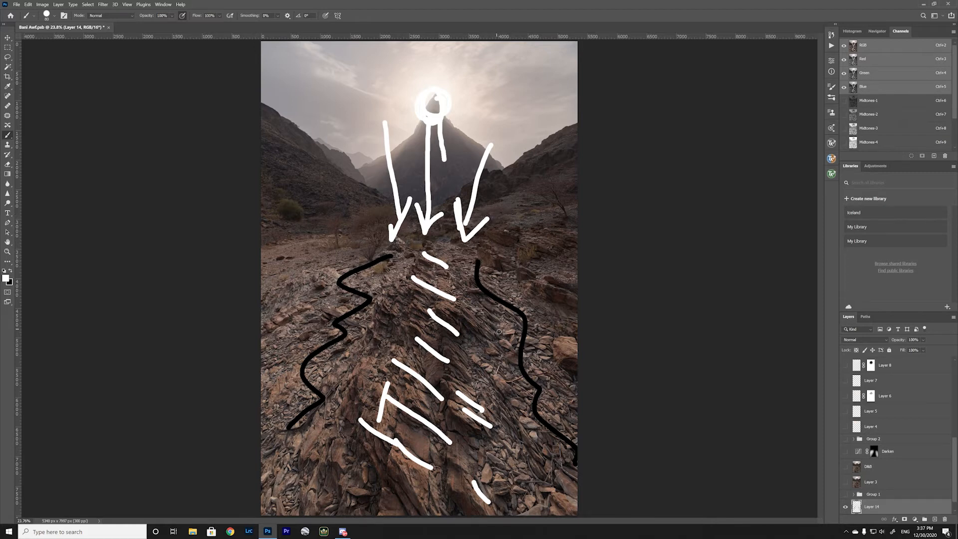
# Add a new layer, hide Layer 14, and brush a long white arrow from the foreground rocks up to the peak
pyautogui.click(934, 519)
pyautogui.scroll(-1, 871, 492)
pyautogui.click(845, 506)
pyautogui.moveTo(430, 482)
pyautogui.mouseDown()
pyautogui.moveTo(440, 455)
pyautogui.moveTo(439, 275)
pyautogui.moveTo(424, 129)
pyautogui.moveTo(415, 143)
pyautogui.moveTo(439, 135)
pyautogui.mouseUp()
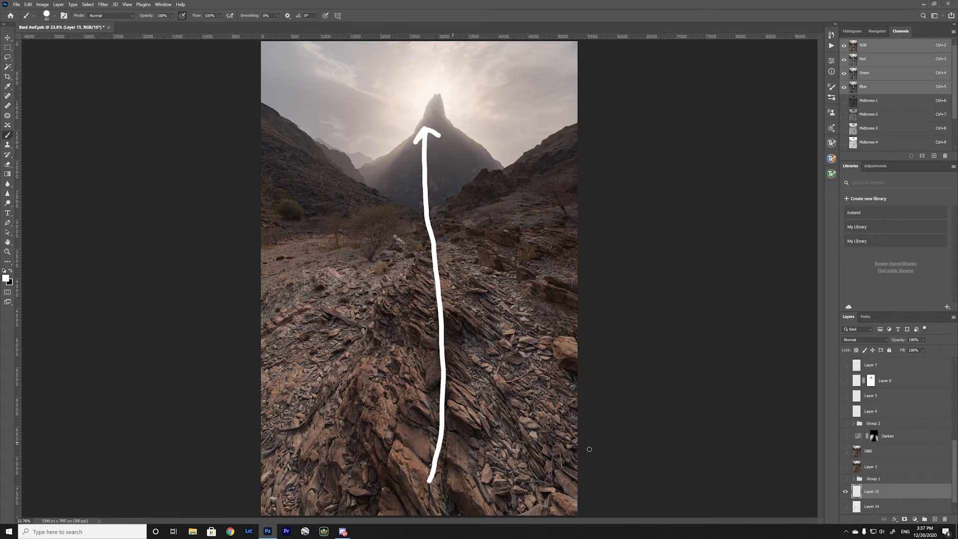
pyautogui.click(846, 507)
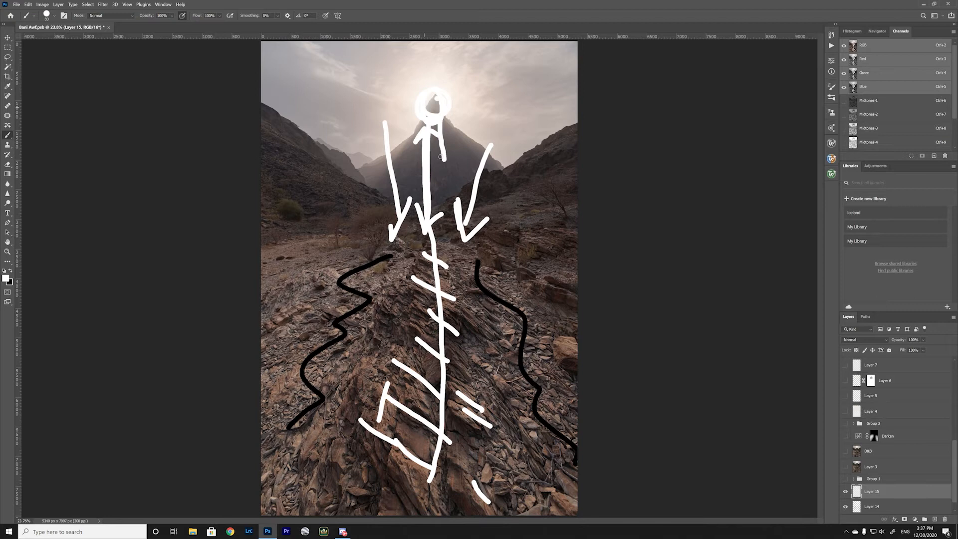
pyautogui.click(846, 507)
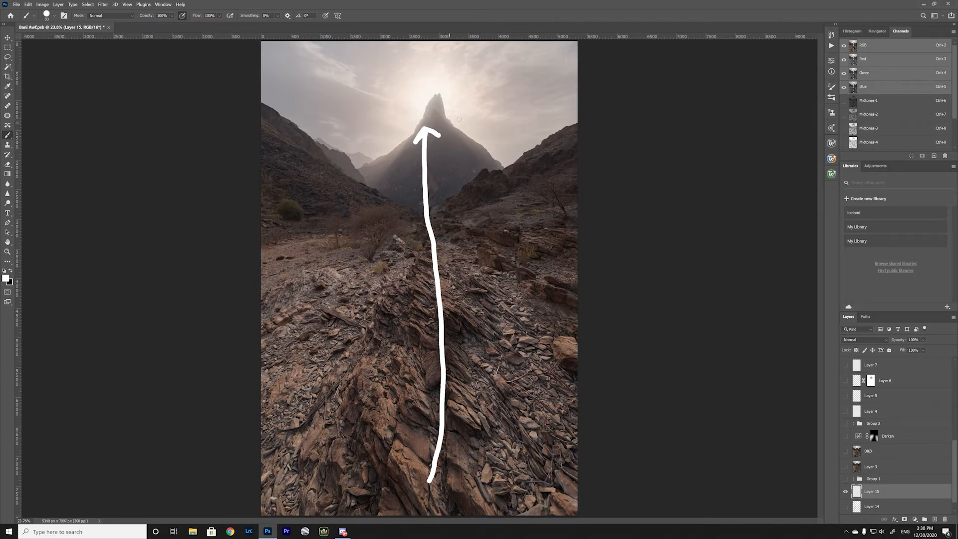
# Brush a large white circle around the peak and white wavy lines down both sides of the foreground ridge
pyautogui.moveTo(431, 60)
pyautogui.mouseDown()
pyautogui.moveTo(492, 119)
pyautogui.moveTo(462, 167)
pyautogui.moveTo(412, 173)
pyautogui.moveTo(363, 133)
pyautogui.moveTo(389, 74)
pyautogui.moveTo(424, 59)
pyautogui.mouseUp()
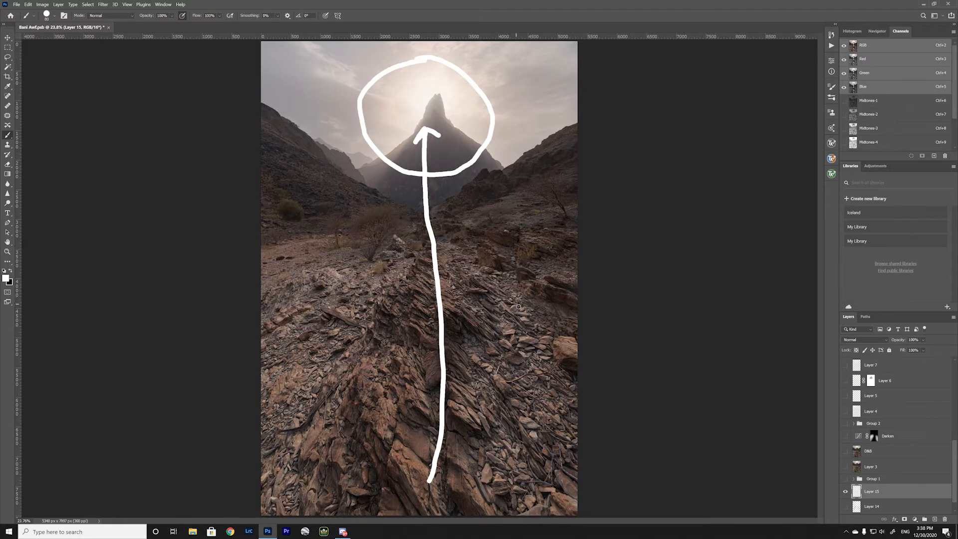
pyautogui.press('x')
pyautogui.press('x')
pyautogui.moveTo(479, 270)
pyautogui.mouseDown()
pyautogui.moveTo(567, 394)
pyautogui.moveTo(574, 465)
pyautogui.mouseUp()
pyautogui.moveTo(391, 259)
pyautogui.mouseDown()
pyautogui.moveTo(351, 275)
pyautogui.moveTo(357, 315)
pyautogui.moveTo(316, 428)
pyautogui.mouseUp()
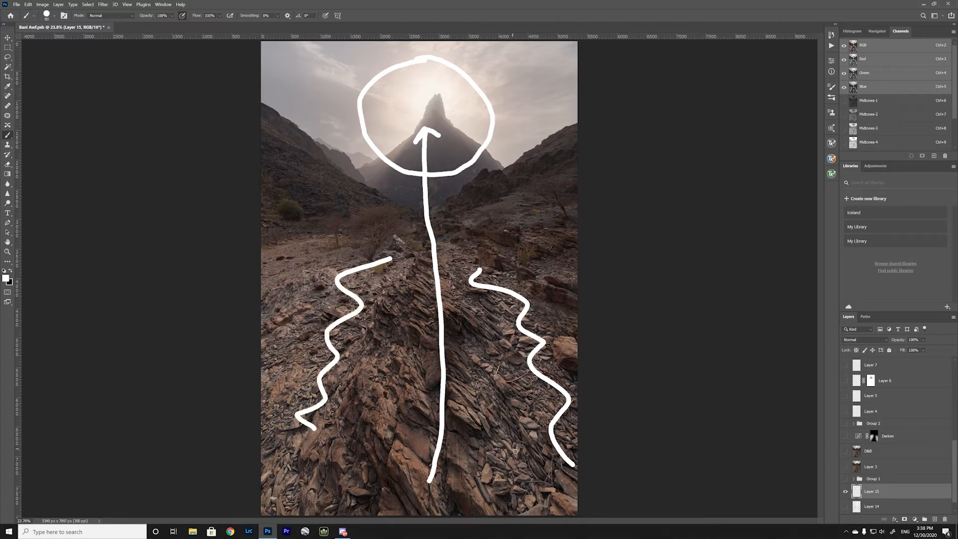
# Make black the foreground color, hide the Layer 15 annotations, and select the base Layer 2
pyautogui.press('x')
pyautogui.click(845, 492)
pyautogui.scroll(-1, 874, 506)
pyautogui.click(874, 507)
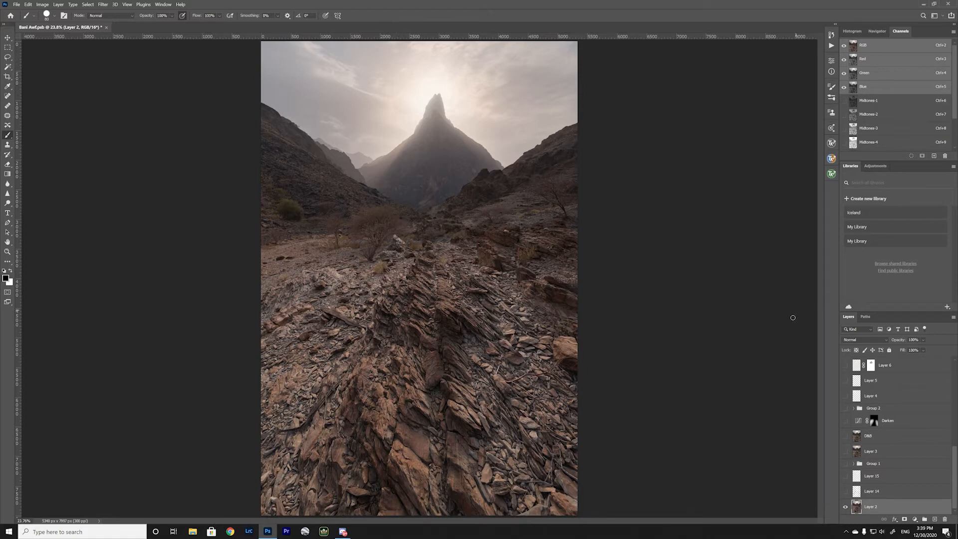
# Expand and show Group 1, and open the Color Balance 1 and Selective Color 1 settings inside it
pyautogui.click(855, 465)
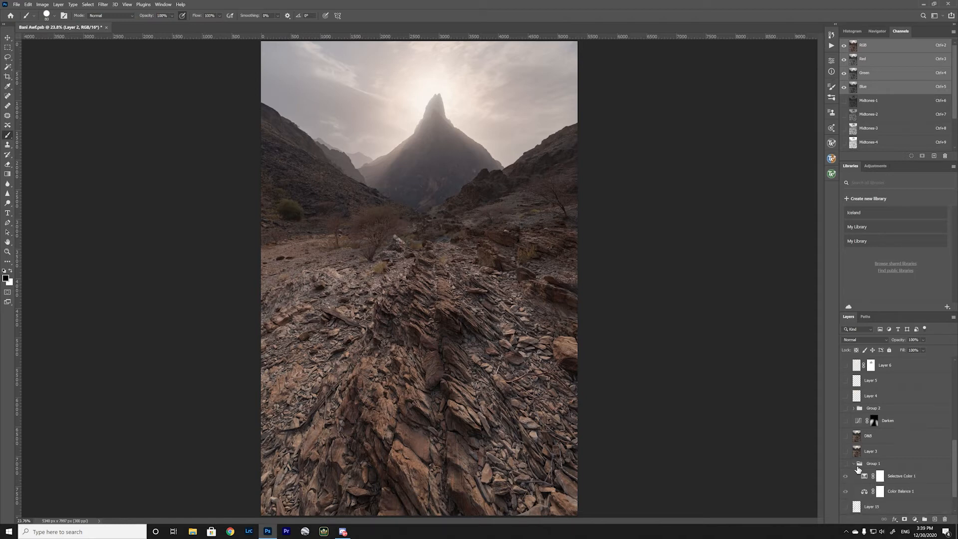
pyautogui.click(846, 464)
pyautogui.click(846, 476)
pyautogui.click(846, 492)
pyautogui.click(880, 492)
pyautogui.doubleClick(865, 493)
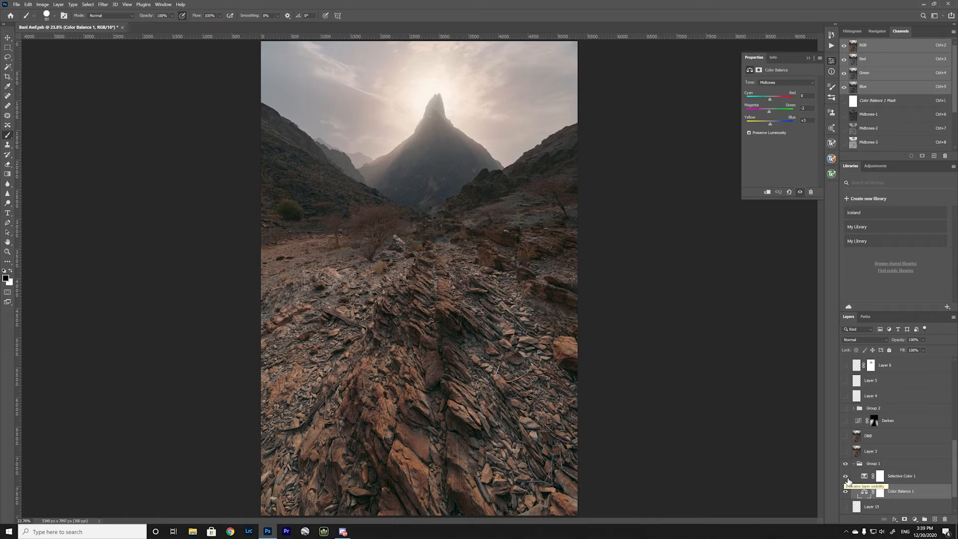
pyautogui.click(869, 478)
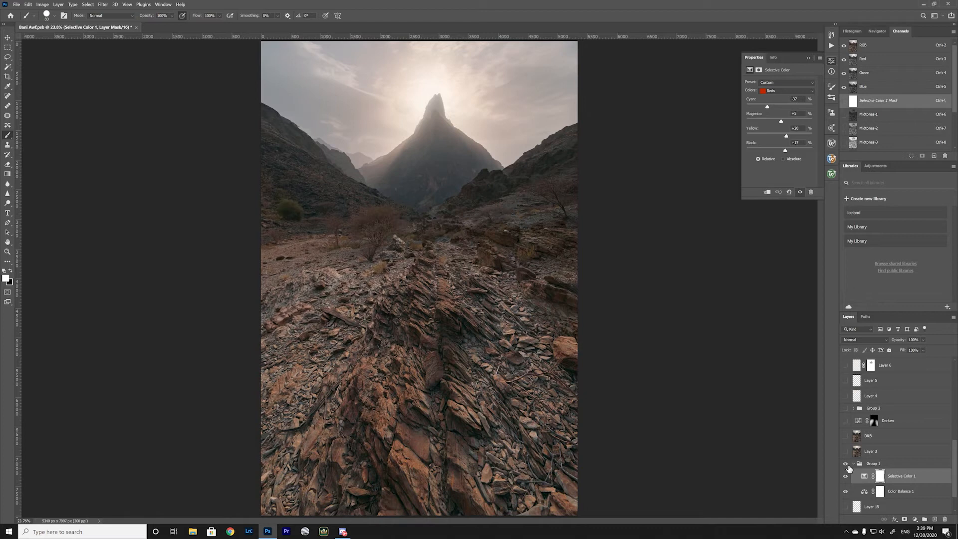
pyautogui.click(847, 464)
# Show Layer 3 and the D&B layer above Group 1, leaving the D&B layer selected
pyautogui.click(849, 452)
pyautogui.click(846, 452)
pyautogui.click(846, 452)
pyautogui.click(880, 453)
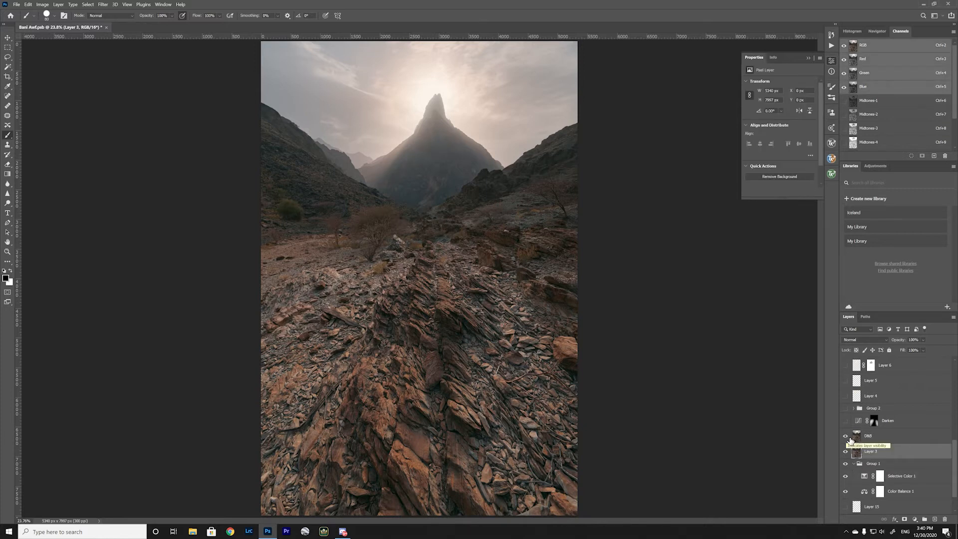
pyautogui.click(873, 436)
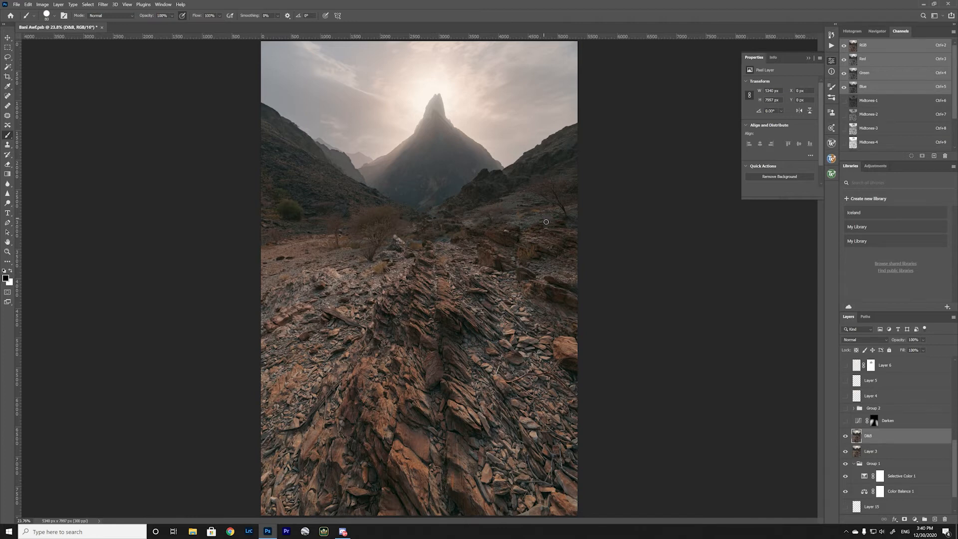
# Activate the Dodge tool for the D&B layer, with the range on Midtones and 50% exposure
pyautogui.press('z')
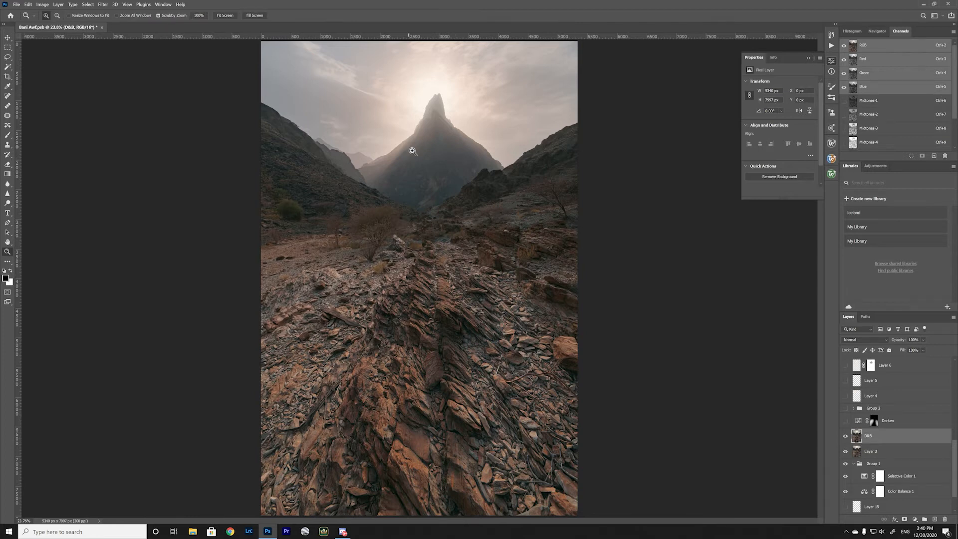
pyautogui.click(412, 151)
pyautogui.moveTo(412, 151); pyautogui.dragTo(498, 268)
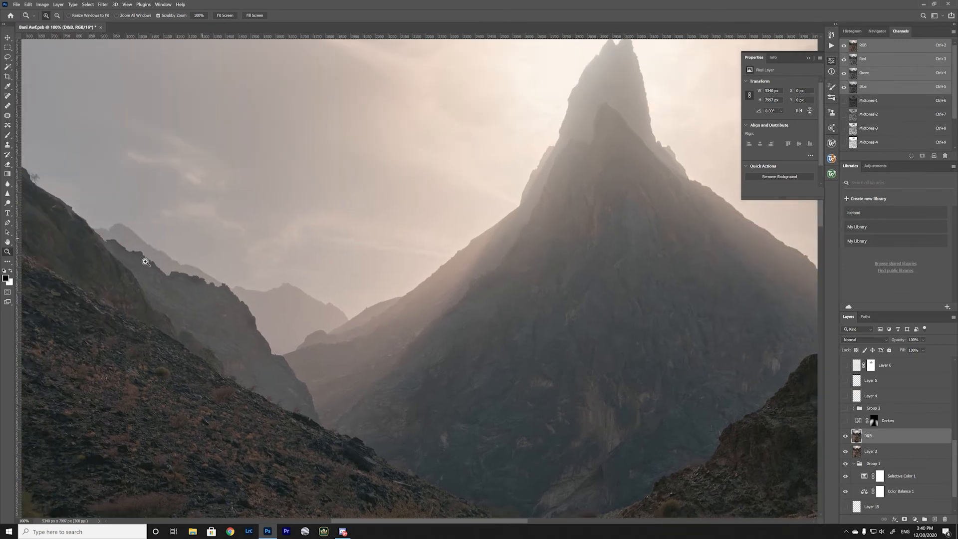
pyautogui.click(8, 204)
pyautogui.rightClick(7, 205)
pyautogui.click(8, 205)
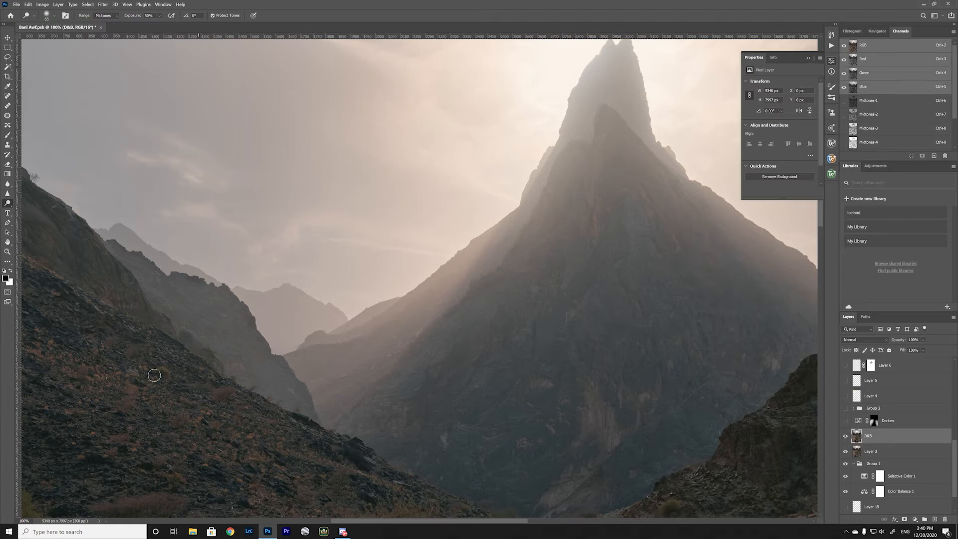
# Compare the mountains with the D&B layer hidden and shown to examine how dodging and burning separates them
pyautogui.moveTo(791, 402); pyautogui.dragTo(287, 311)
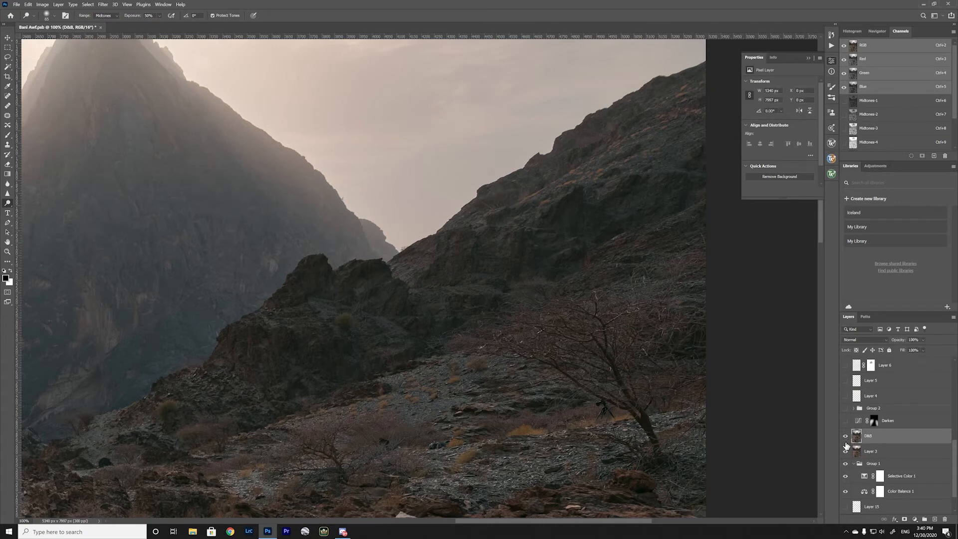
pyautogui.click(847, 440)
pyautogui.click(848, 439)
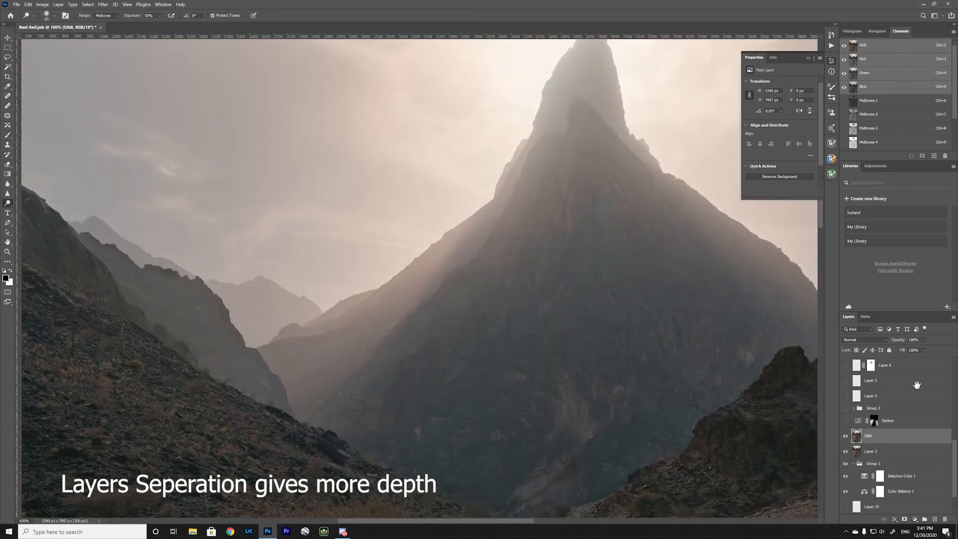
pyautogui.click(847, 437)
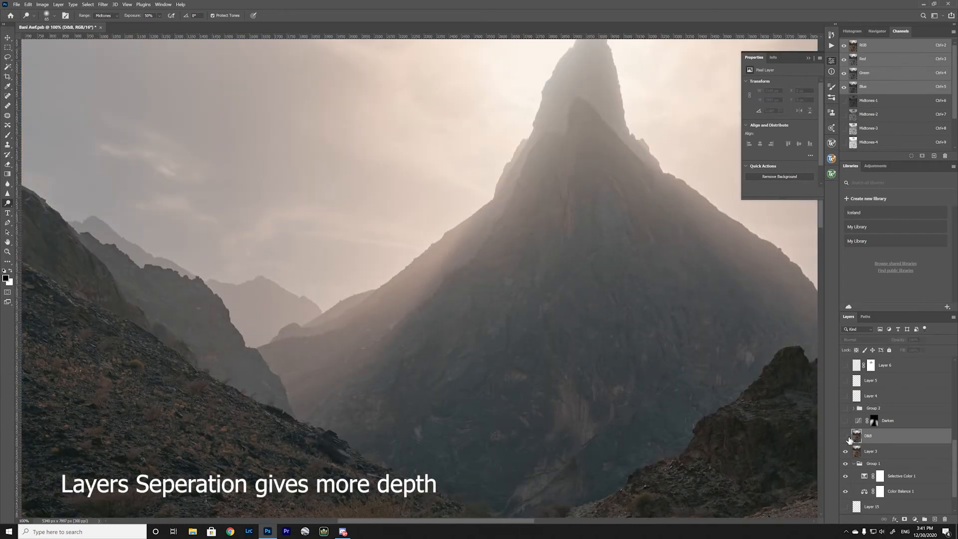
pyautogui.click(846, 437)
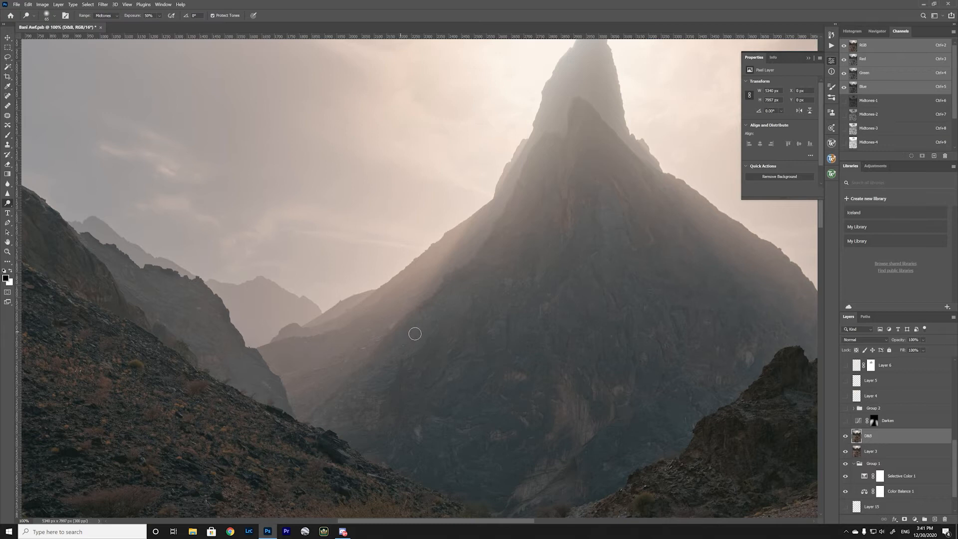
pyautogui.click(846, 437)
pyautogui.click(847, 438)
pyautogui.hotkey('ctrl', '0')
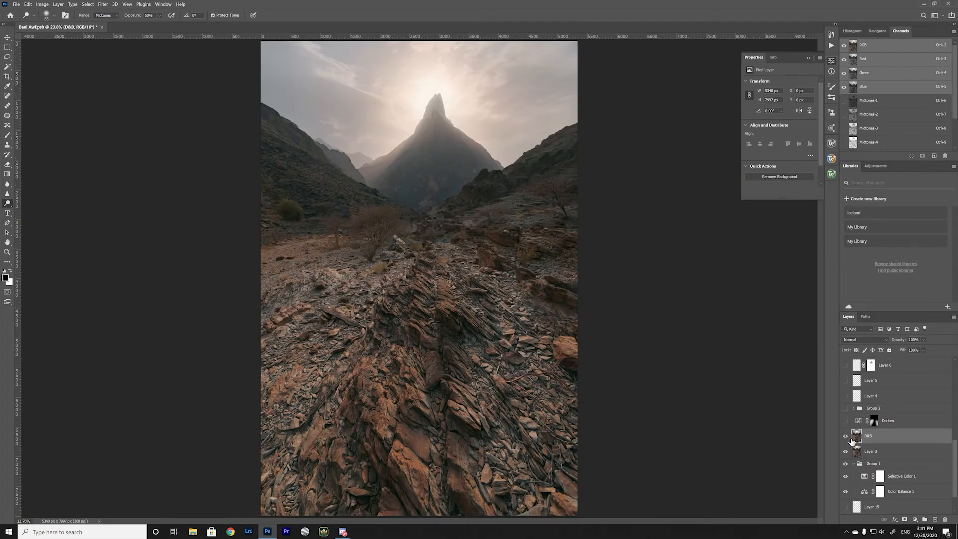
# Show the Darken curves layer, view its layer mask alone, and return to its curve settings
pyautogui.click(912, 425)
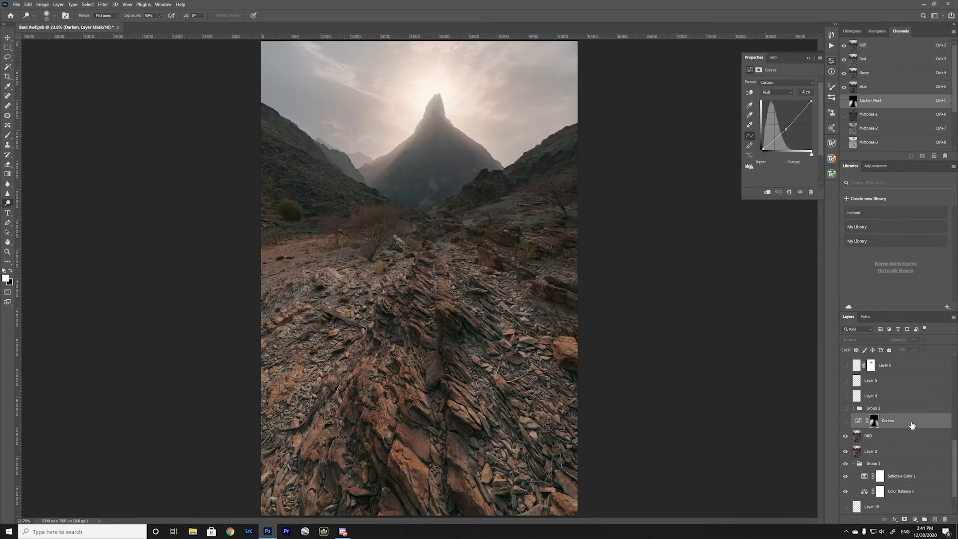
pyautogui.click(846, 422)
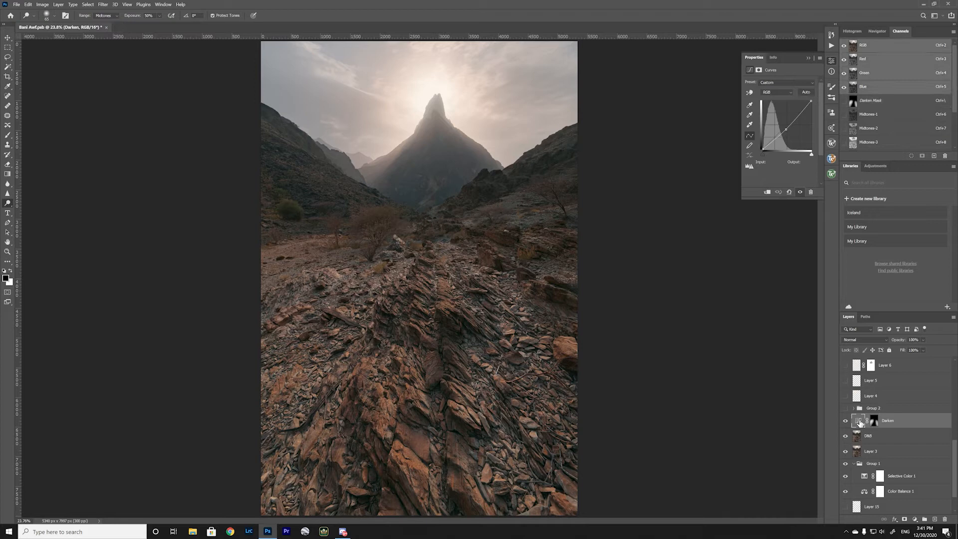
pyautogui.click(874, 422)
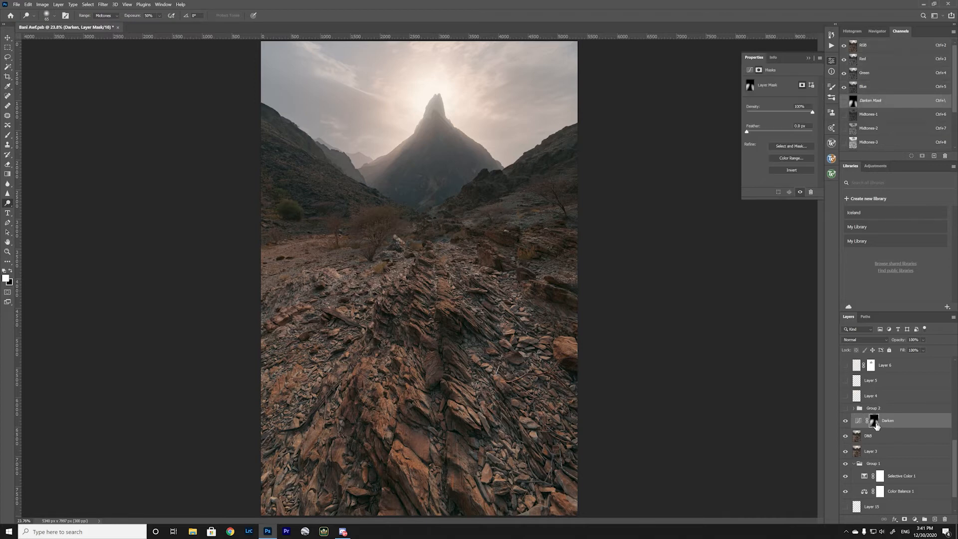
pyautogui.keyDown('alt'); pyautogui.click(878, 424); pyautogui.keyUp('alt')
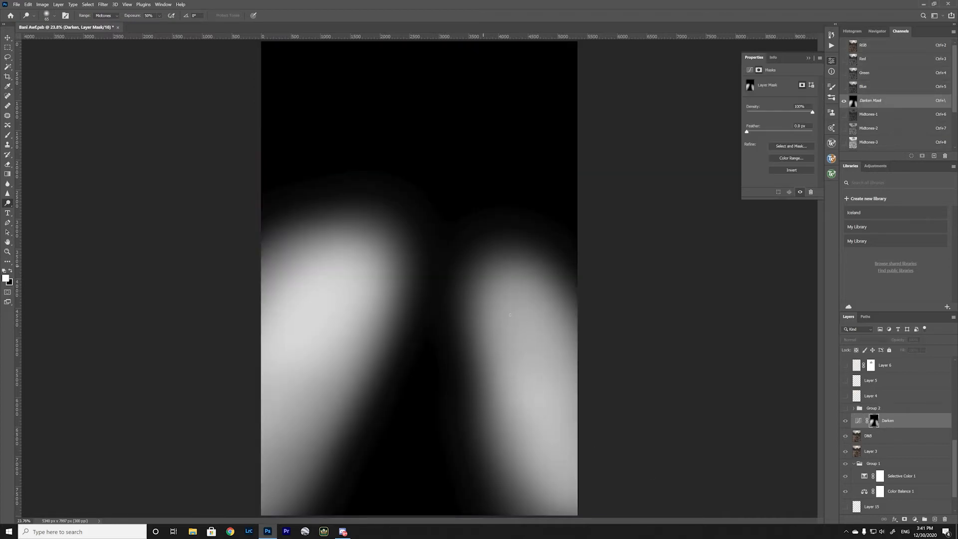
pyautogui.click(859, 420)
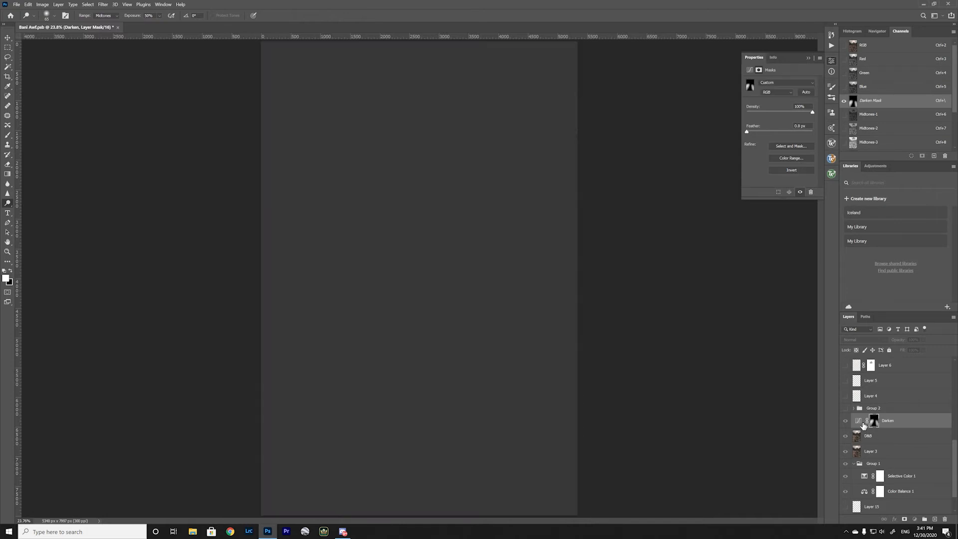
# Expand and show Group 2, and select its Curves 1 adjustment layer
pyautogui.click(855, 408)
pyautogui.click(845, 409)
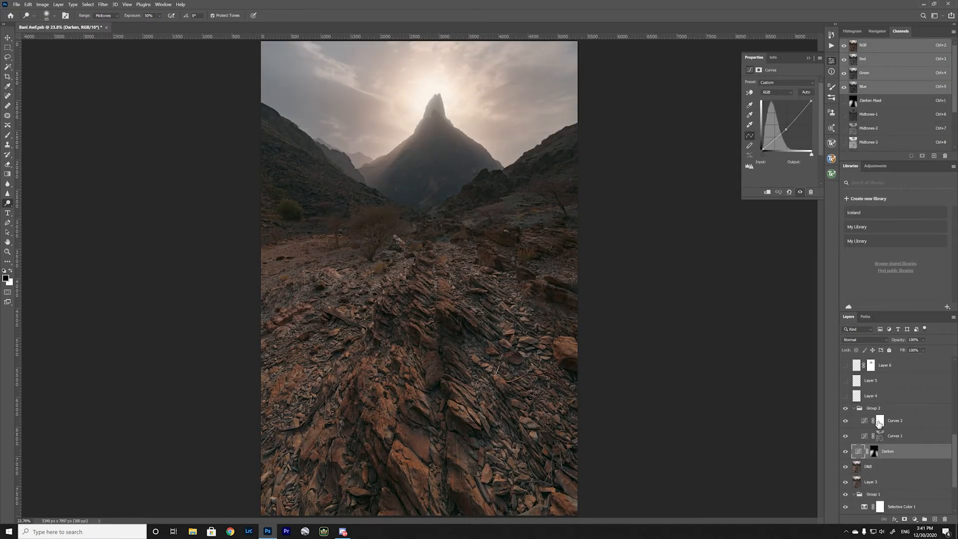
pyautogui.click(859, 411)
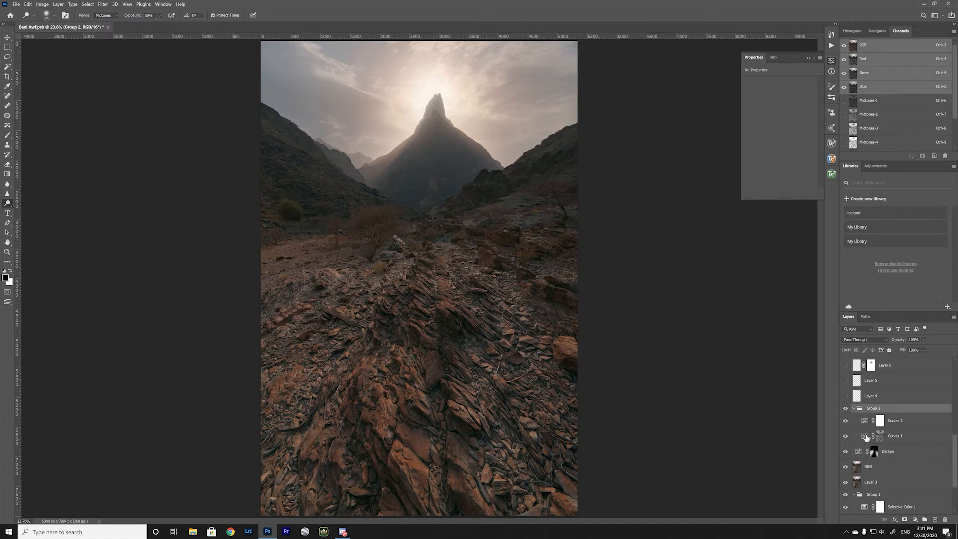
pyautogui.click(874, 437)
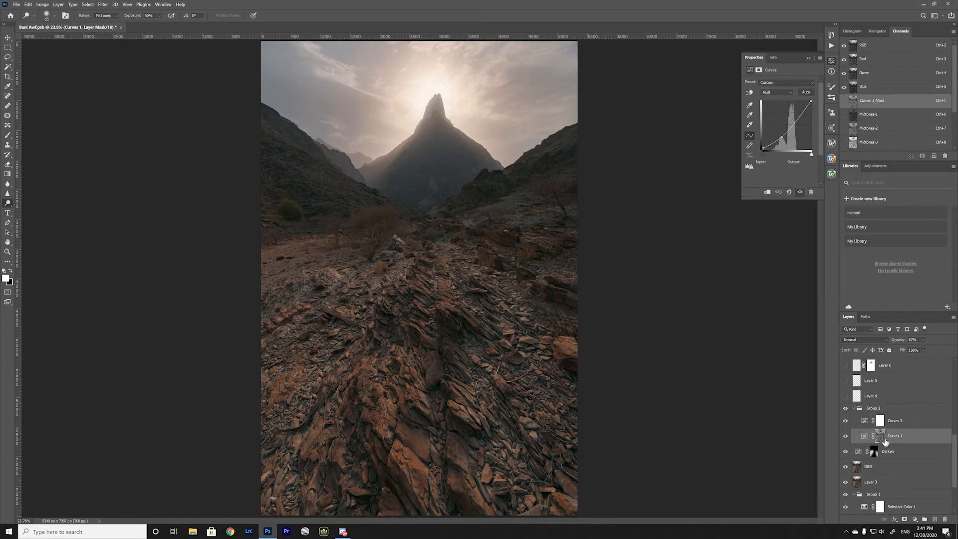
# Hide Curves 2 so only Curves 1 is applied in Group 2, and bring up TK7 RapidMask to examine its mask options
pyautogui.click(848, 422)
pyautogui.click(849, 436)
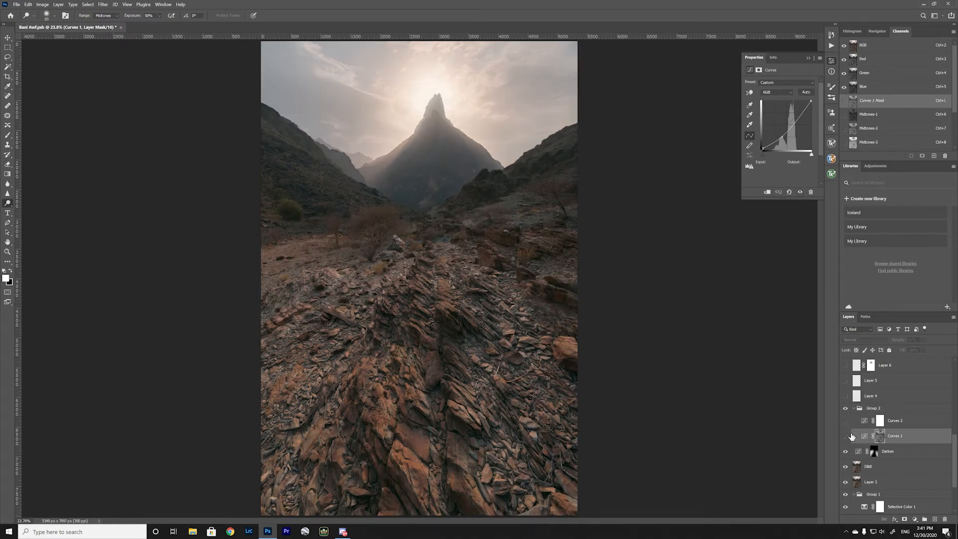
pyautogui.click(881, 437)
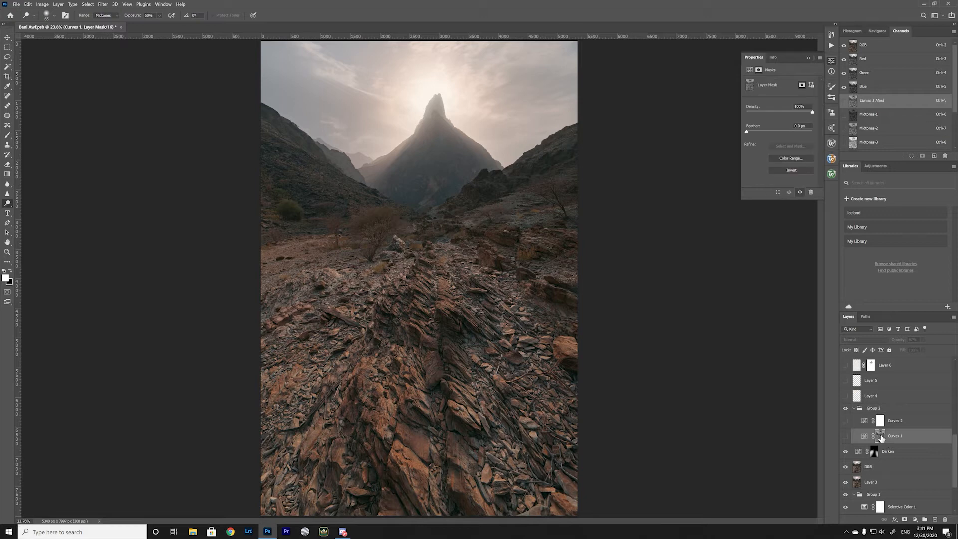
pyautogui.click(831, 176)
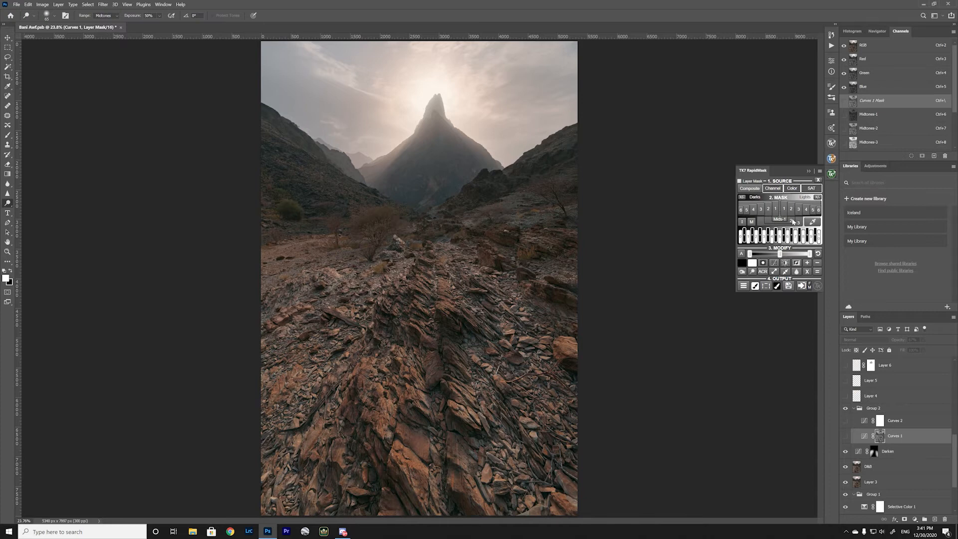
pyautogui.click(865, 437)
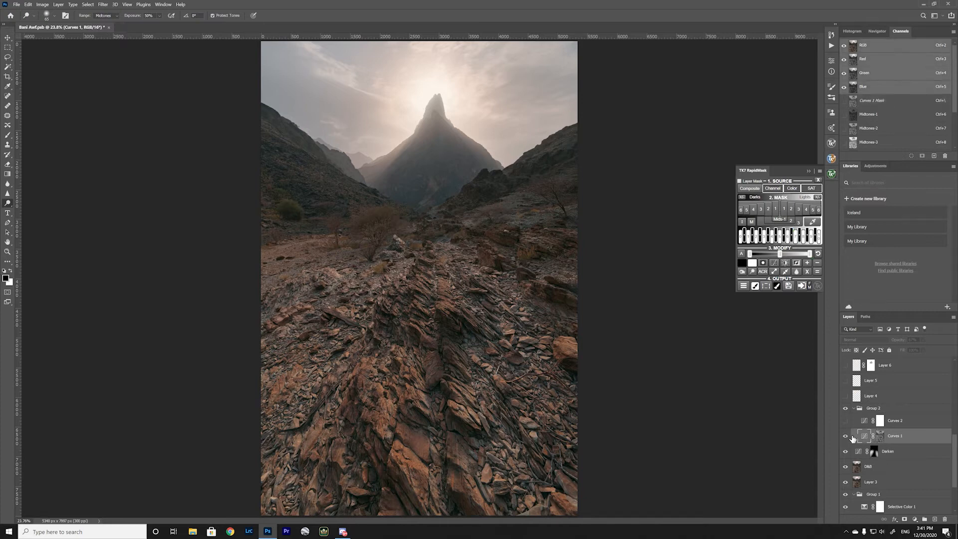
# Examine the curve settings of Curves 1, and show Curves 2 in Group 2 with its own curve settings
pyautogui.click(847, 436)
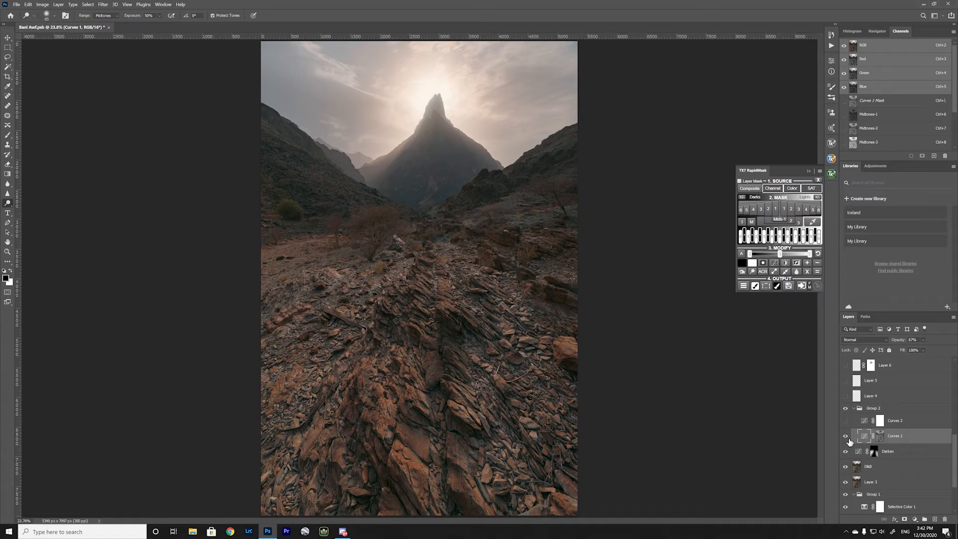
pyautogui.doubleClick(869, 441)
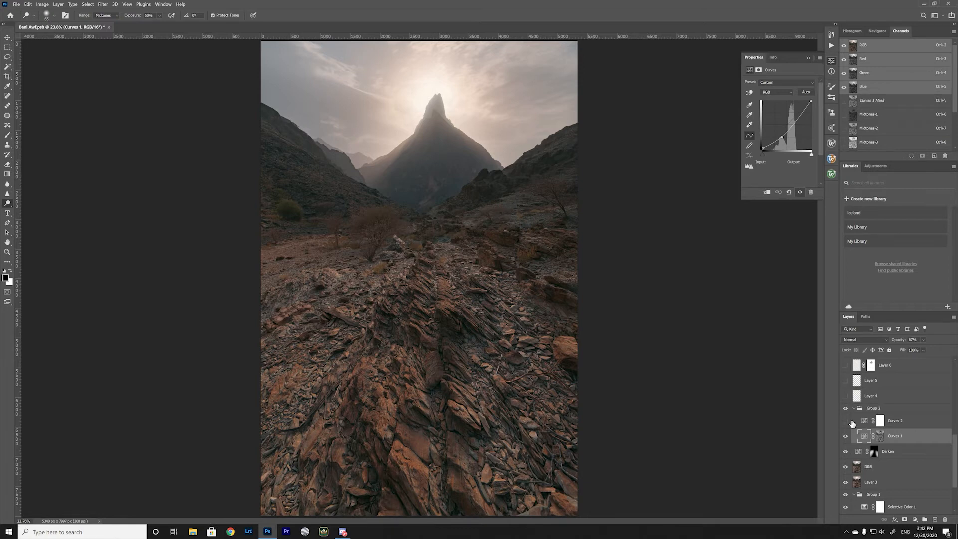
pyautogui.click(846, 420)
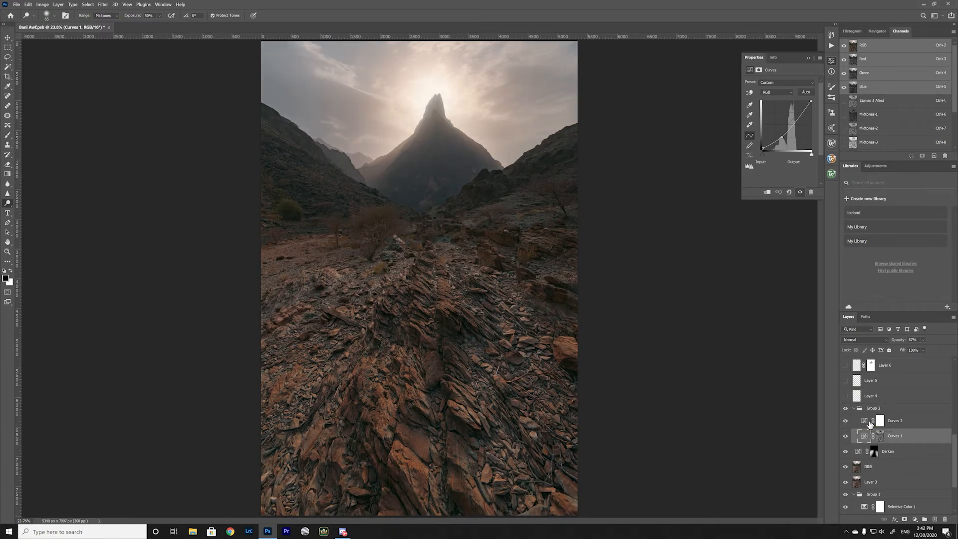
pyautogui.click(867, 424)
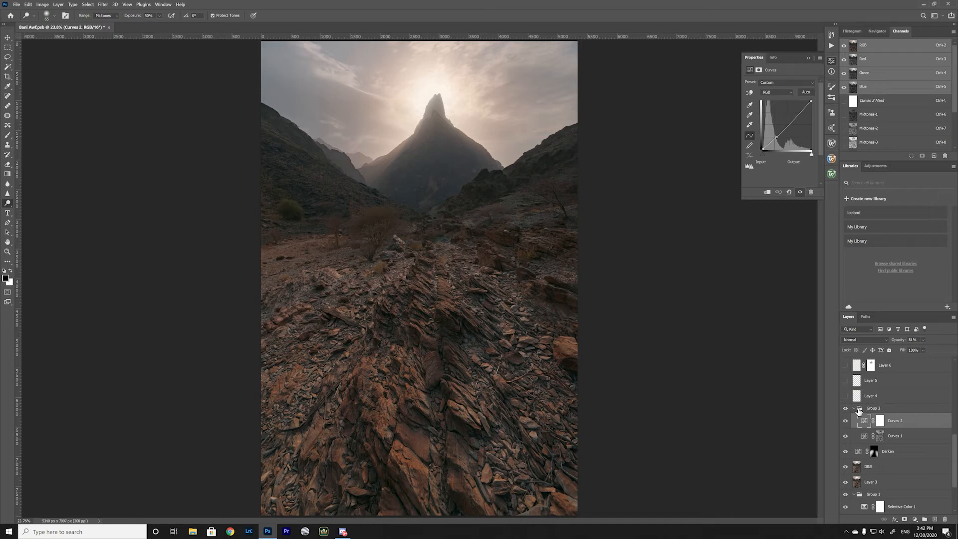
# Collapse Group 2, show Layer 4 above it, and select Layer 5
pyautogui.click(855, 409)
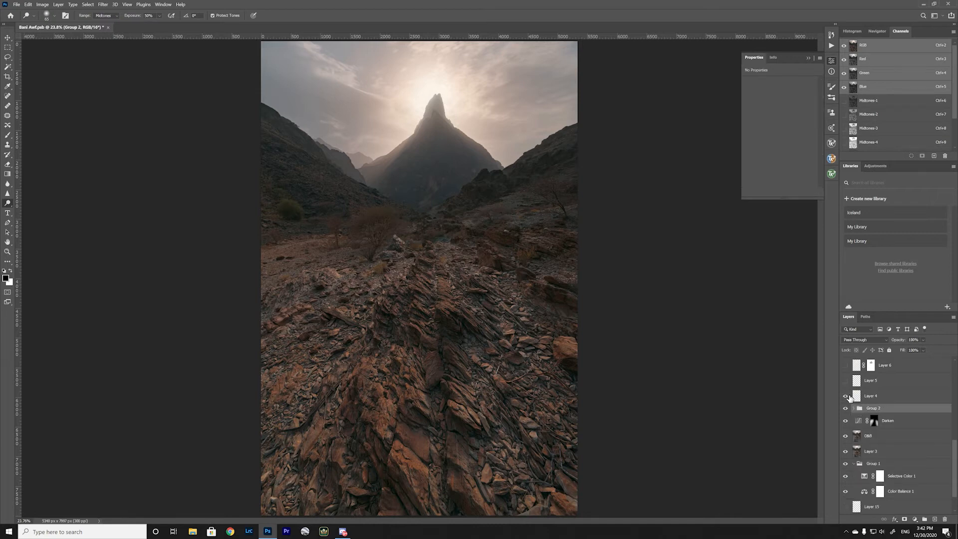
pyautogui.click(847, 396)
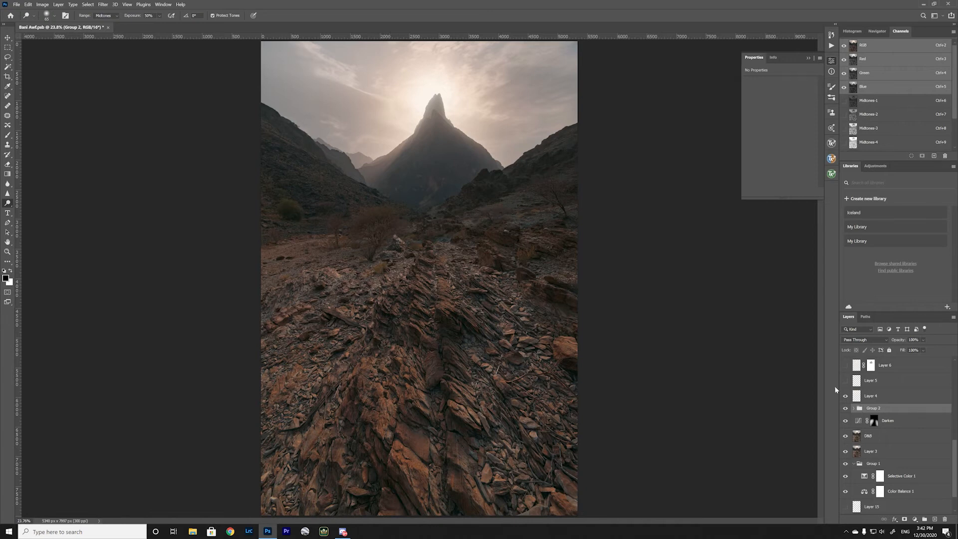
pyautogui.click(846, 381)
pyautogui.click(880, 381)
pyautogui.scroll(3, 880, 384)
pyautogui.scroll(2, 880, 384)
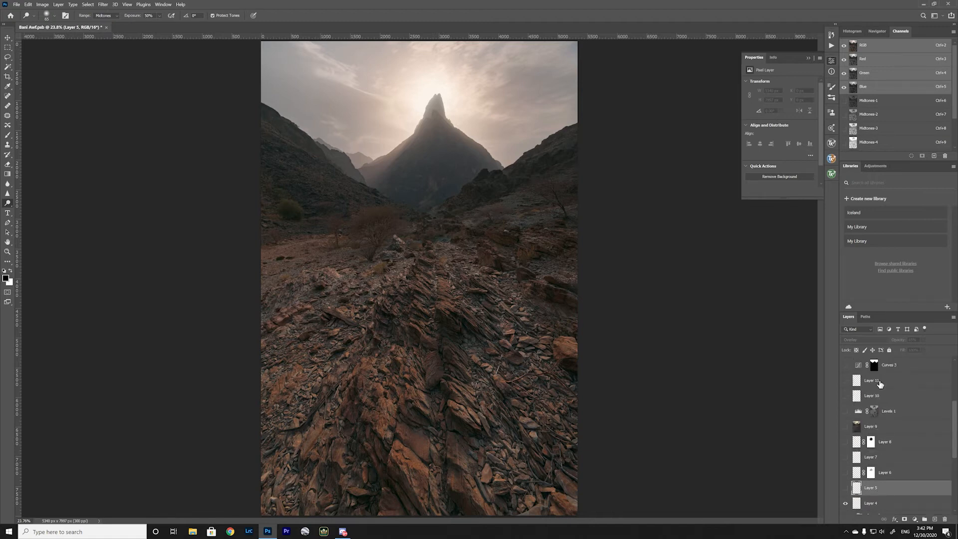
pyautogui.scroll(5, 880, 384)
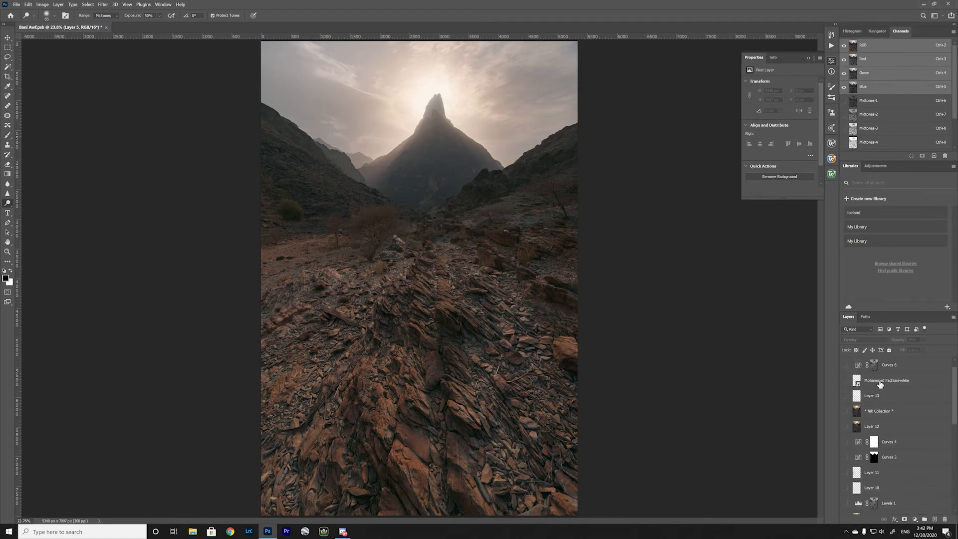
pyautogui.scroll(-8, 881, 384)
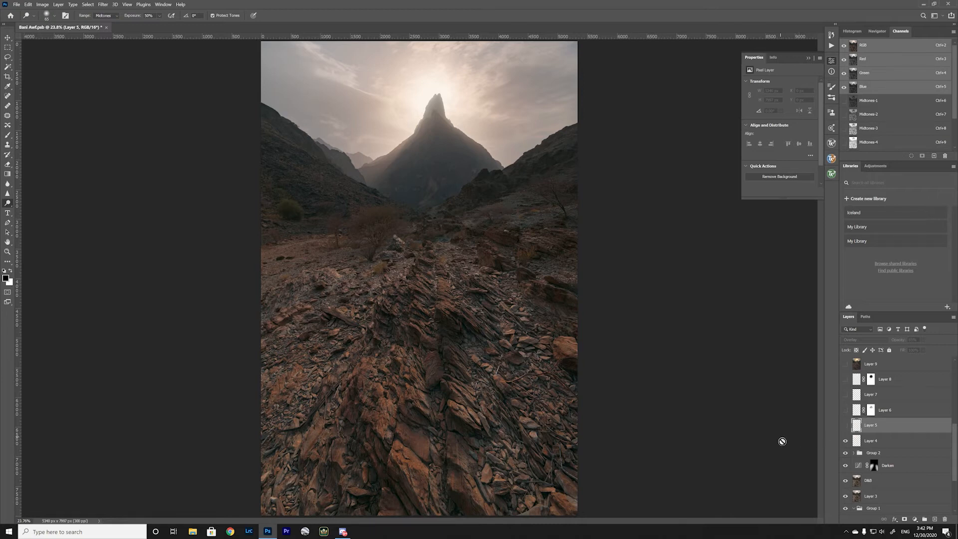
# Show Layer 5 and examine its effect on the mountain peak and surrounding sky up close
pyautogui.press('z')
pyautogui.click(386, 154)
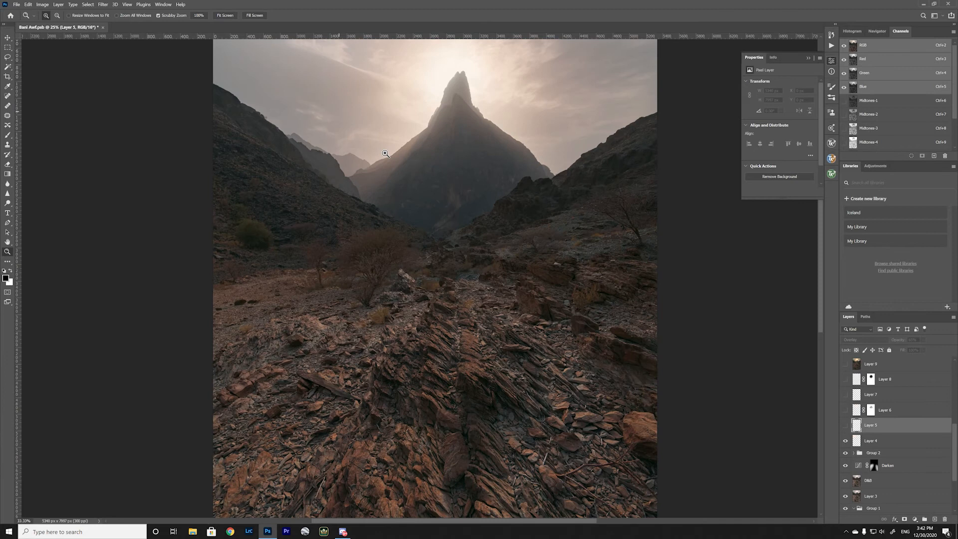
pyautogui.click(386, 153)
pyautogui.click(386, 154)
pyautogui.moveTo(486, 197); pyautogui.dragTo(555, 348)
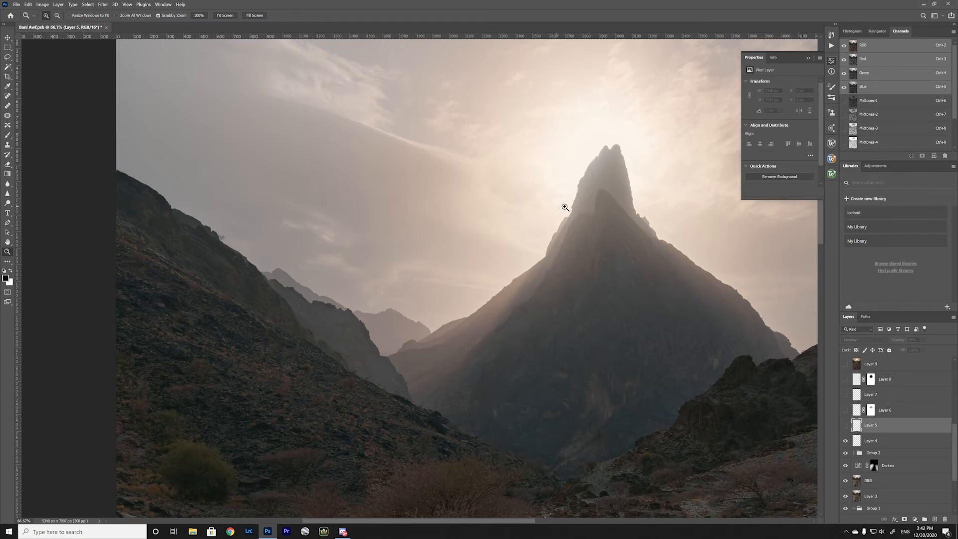
pyautogui.click(846, 425)
pyautogui.click(852, 428)
pyautogui.click(851, 428)
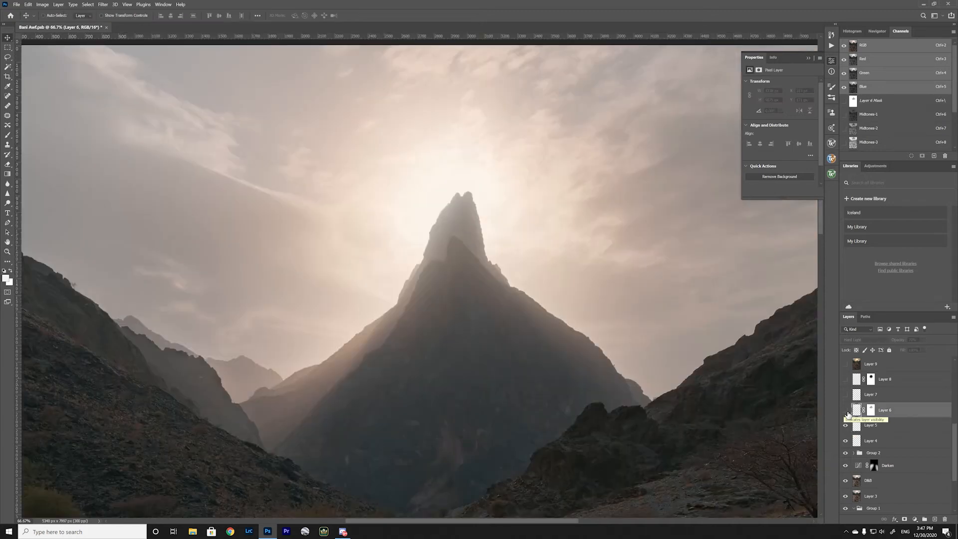
# Show the Hard Light Layer 6 and inspect its glow over the full photo and around the peak
pyautogui.click(846, 411)
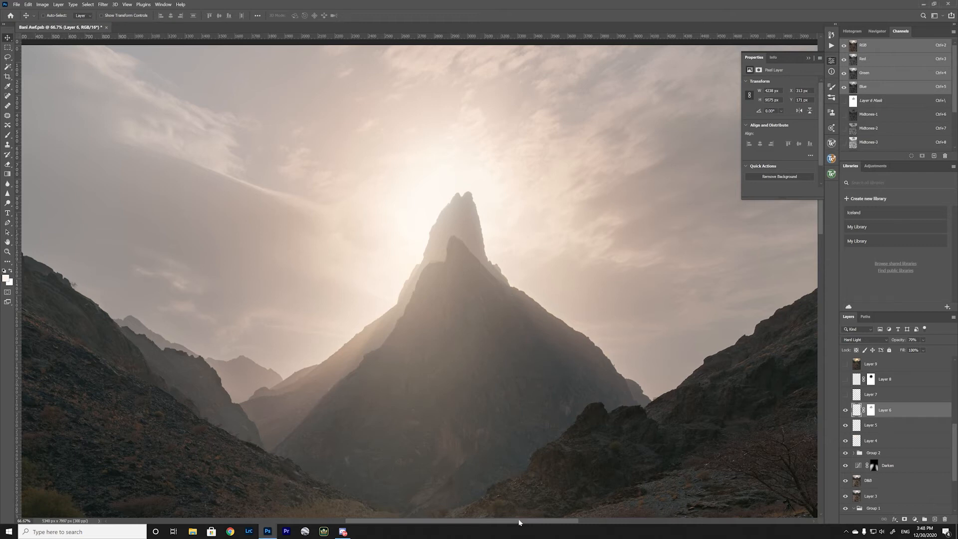
pyautogui.hotkey('ctrl', '0')
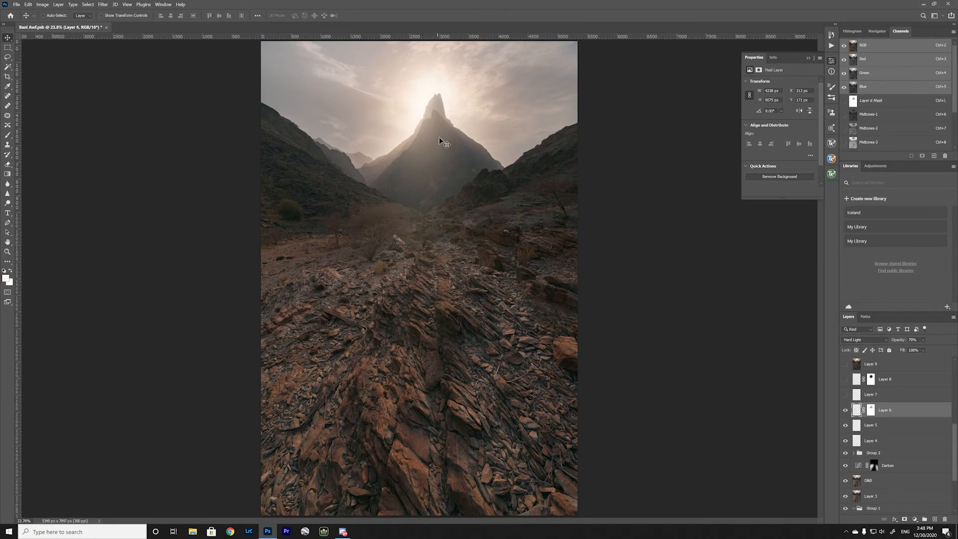
pyautogui.press('z')
pyautogui.click(440, 117)
pyautogui.click(441, 118)
pyautogui.click(440, 117)
pyautogui.click(440, 117)
pyautogui.click(440, 117)
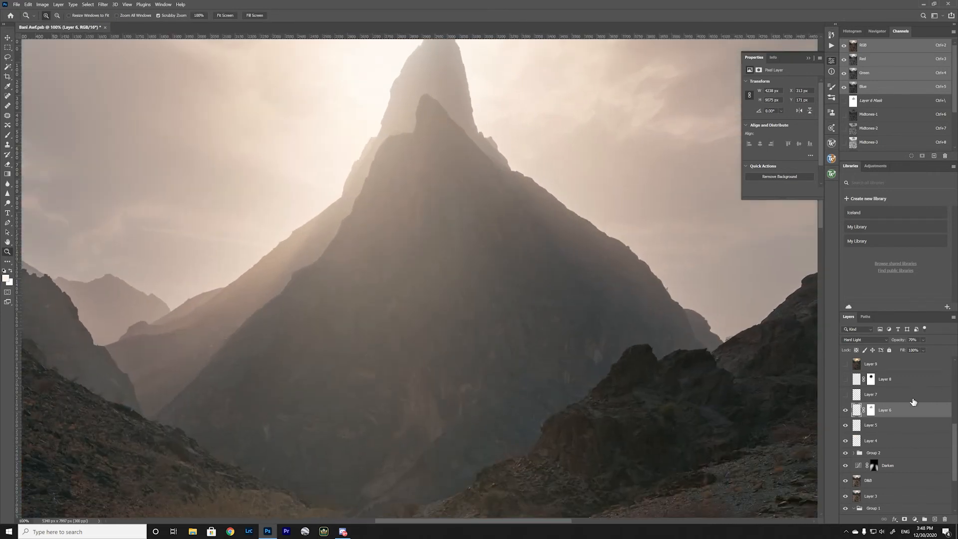
pyautogui.moveTo(475, 235); pyautogui.dragTo(488, 293)
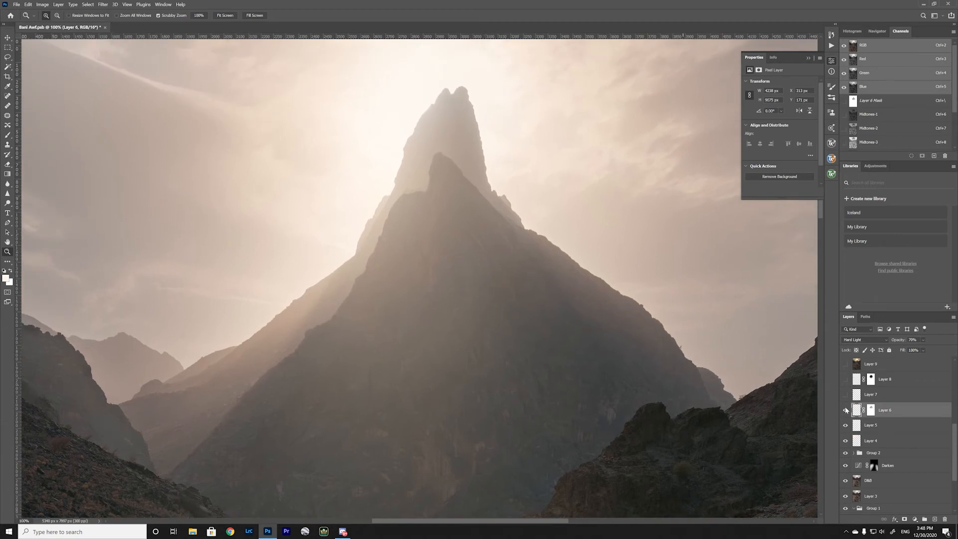
# View Layer 6's mask alone, and compare the glow on the mountain with the mask disabled and re-enabled
pyautogui.keyDown('alt'); pyautogui.click(875, 417); pyautogui.keyUp('alt')
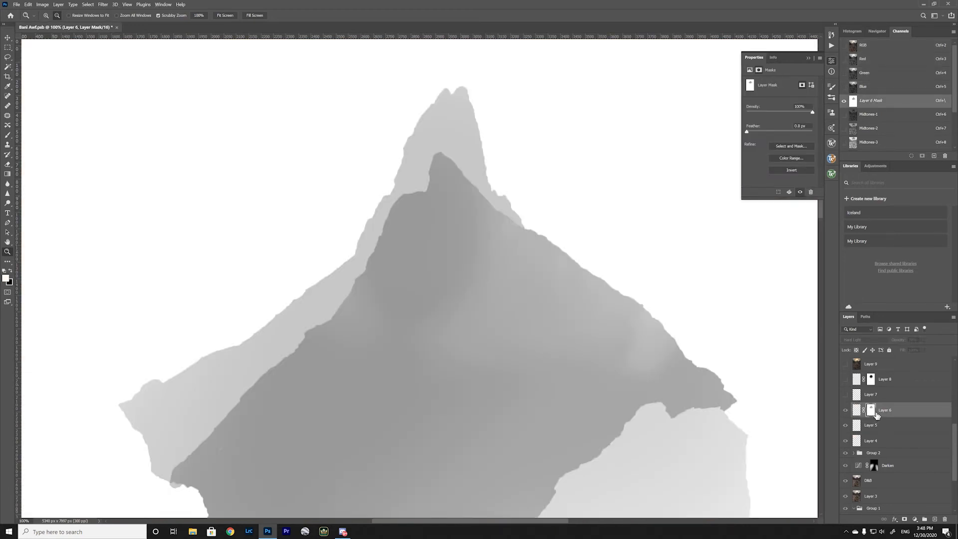
pyautogui.keyDown('shift'); pyautogui.click(872, 411); pyautogui.keyUp('shift')
pyautogui.click(856, 410)
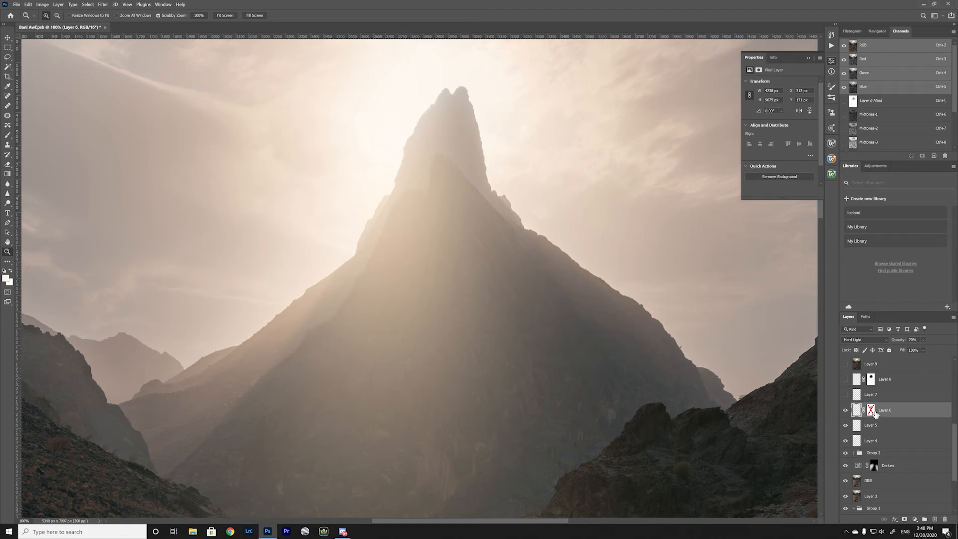
pyautogui.keyDown('shift'); pyautogui.click(872, 411); pyautogui.keyUp('shift')
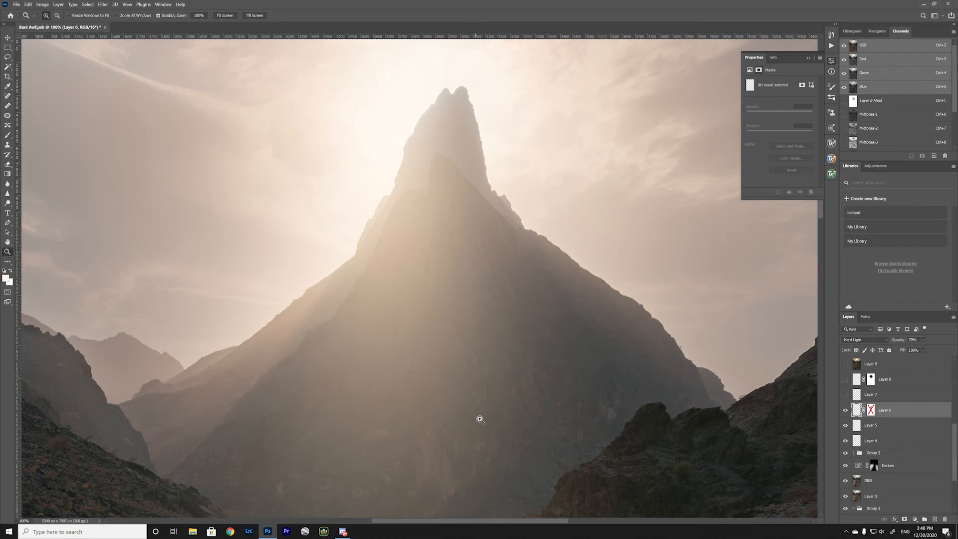
pyautogui.keyDown('shift'); pyautogui.click(871, 410); pyautogui.keyUp('shift')
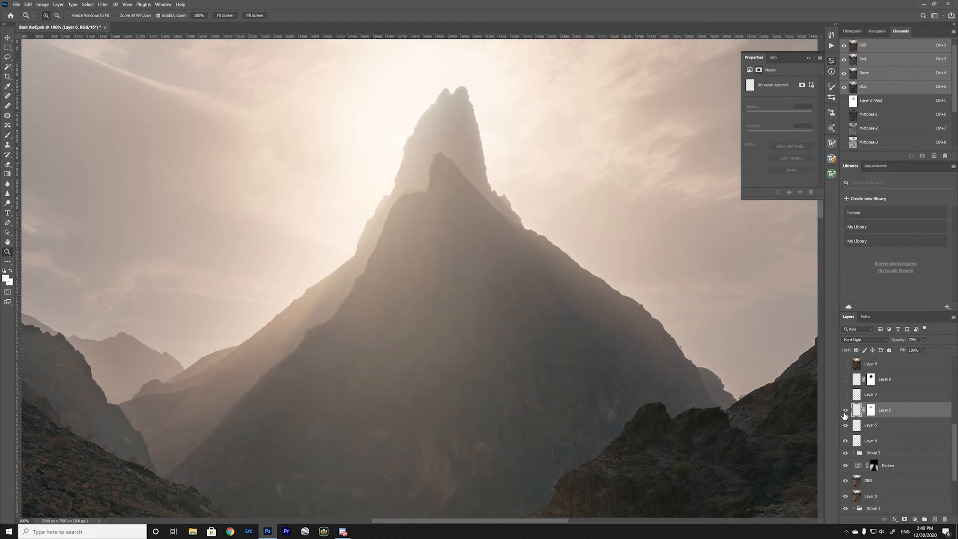
# Show Layer 7 and Layer 8 across the whole photo, and leave Layer 7 selected
pyautogui.hotkey('ctrl', '0')
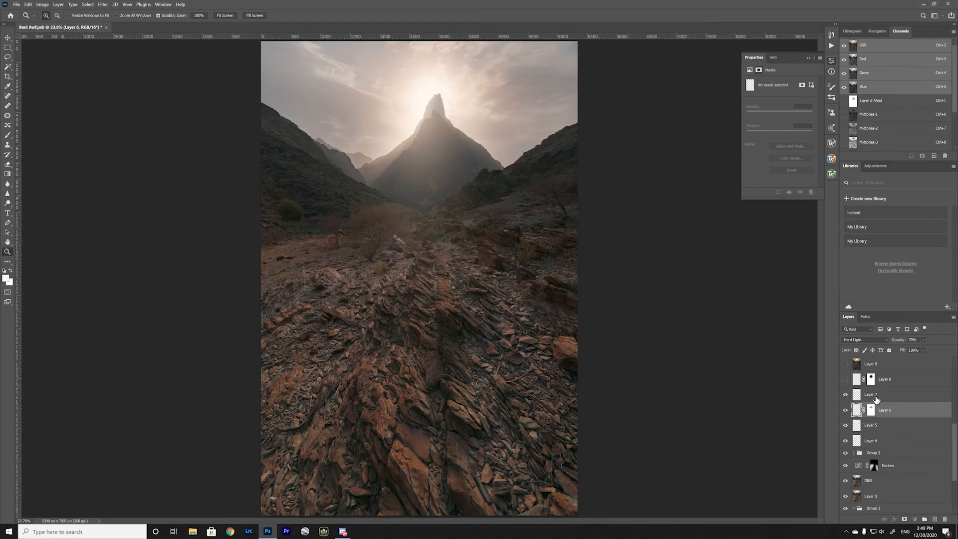
pyautogui.click(852, 396)
pyautogui.click(846, 379)
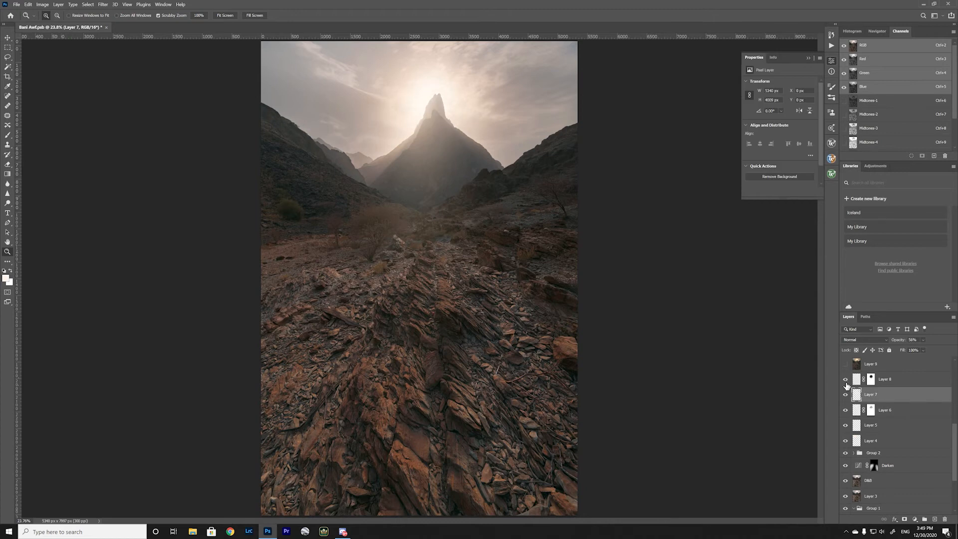
pyautogui.click(899, 383)
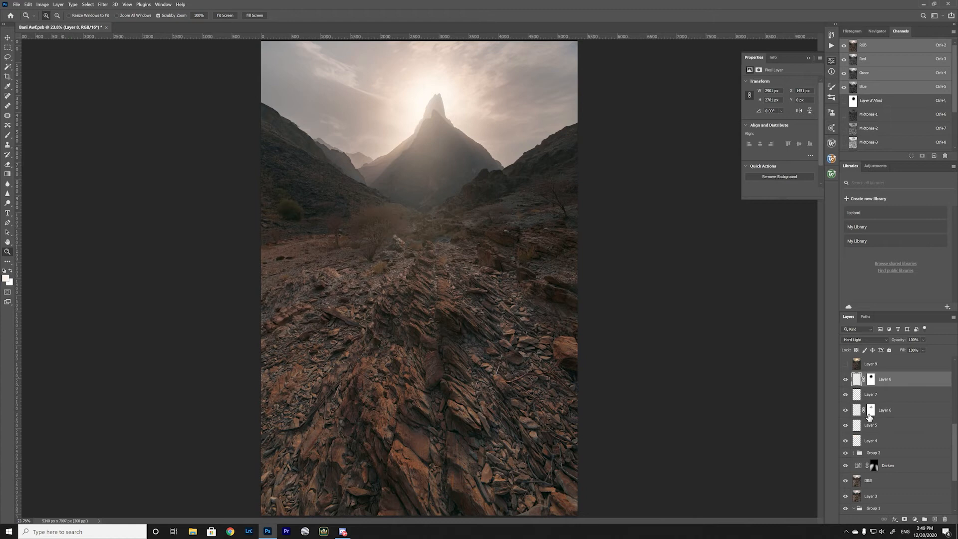
pyautogui.click(871, 400)
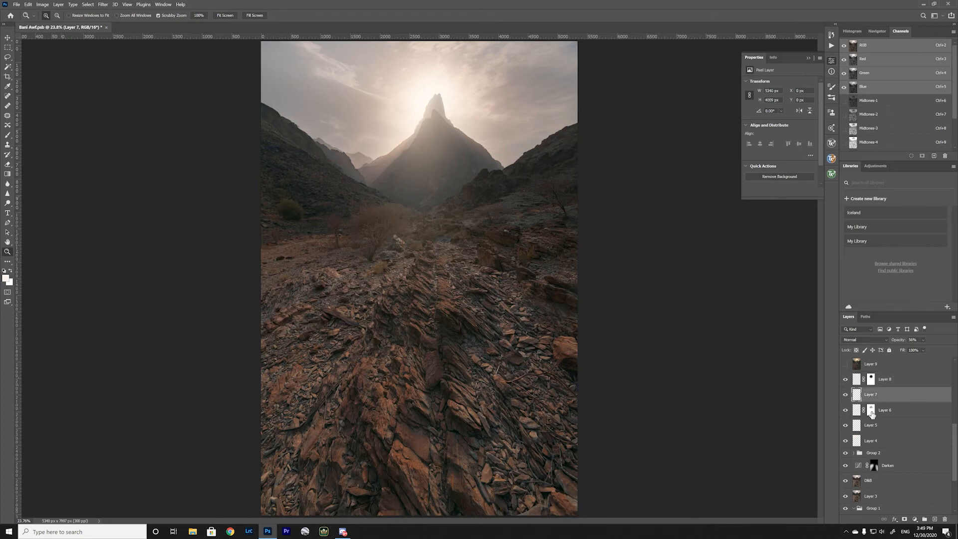
# Select and show Layer 9, and compare the photo's color with the layer hidden and shown
pyautogui.scroll(2, 872, 415)
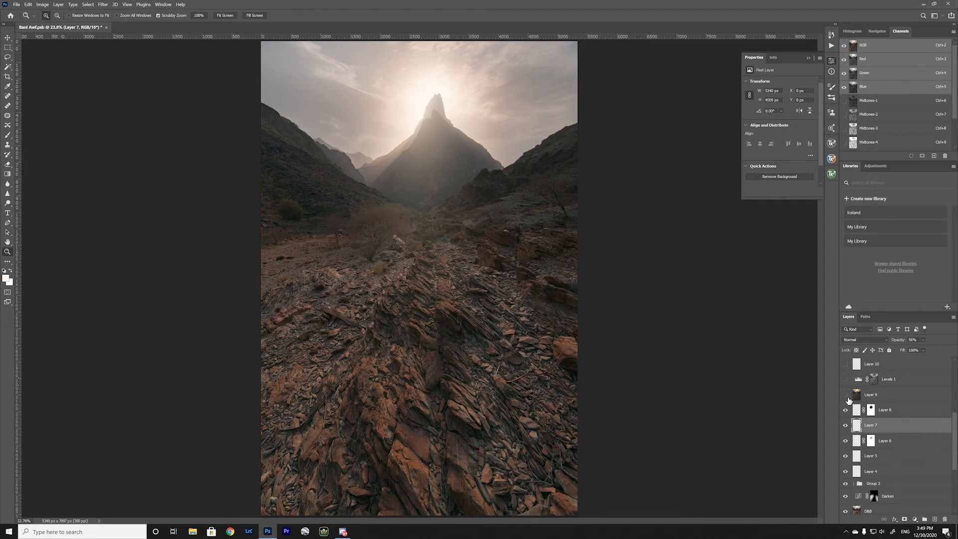
pyautogui.click(892, 400)
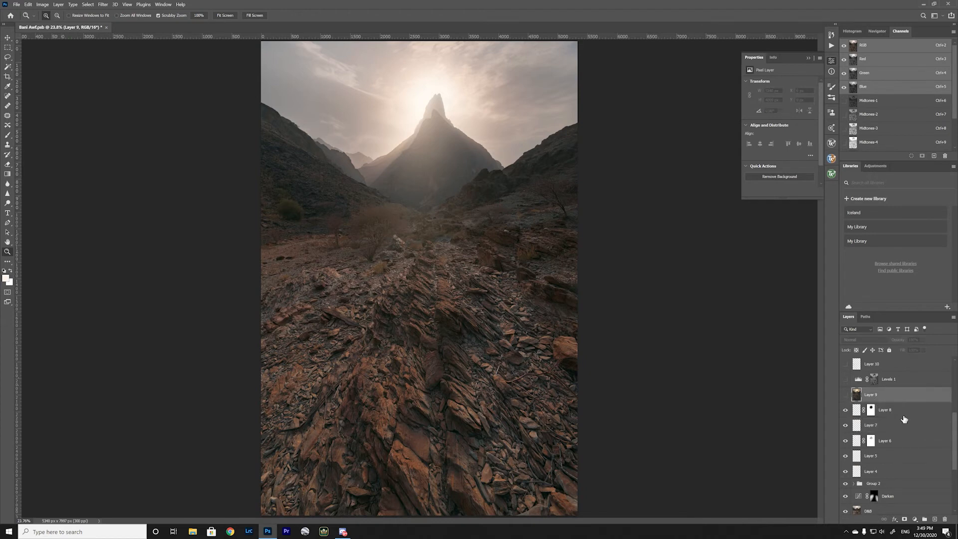
pyautogui.click(846, 396)
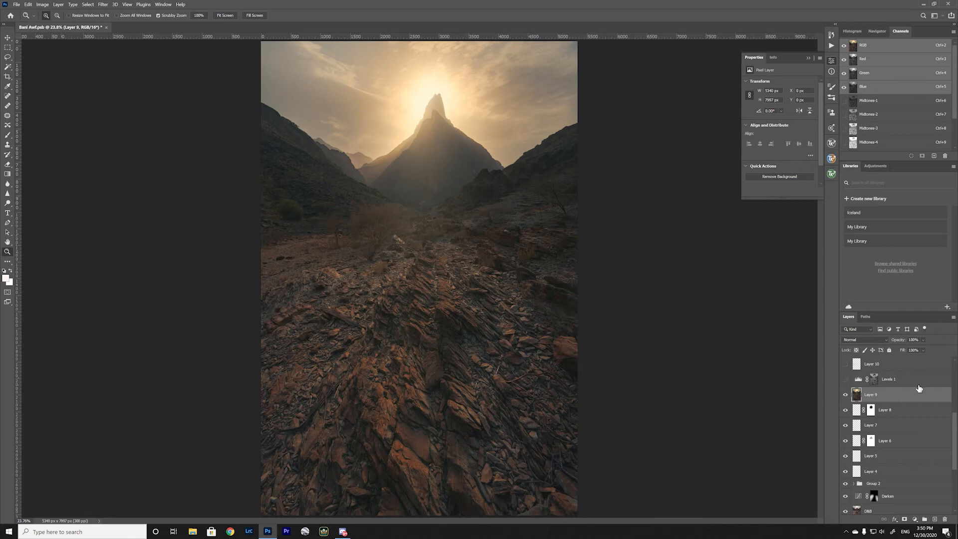
pyautogui.click(845, 395)
pyautogui.click(847, 396)
# Select the Levels 1 layer mask and show the Levels 1 adjustment
pyautogui.click(874, 380)
pyautogui.click(846, 381)
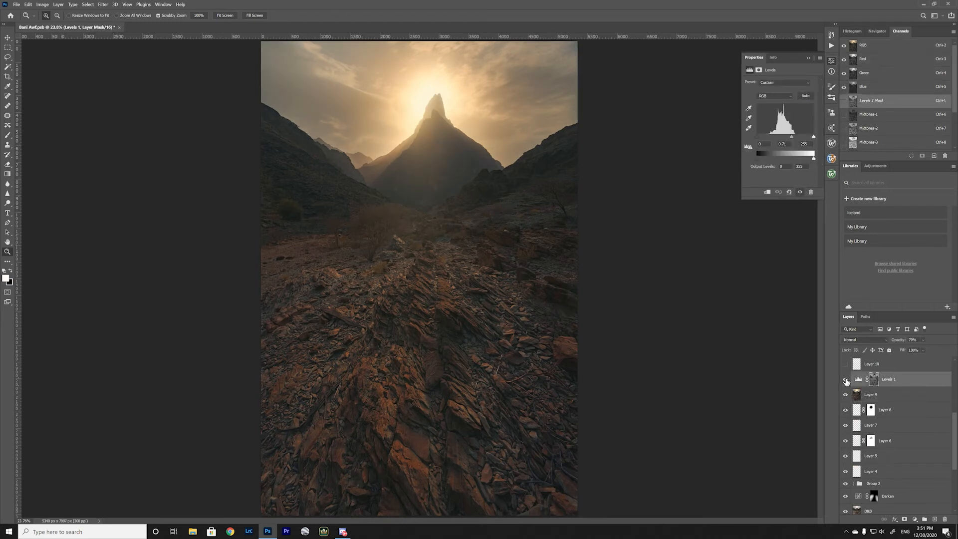
# Compare the foreground rocks with Layer 10 shown and hidden, and select Layer 10
pyautogui.scroll(1, 846, 381)
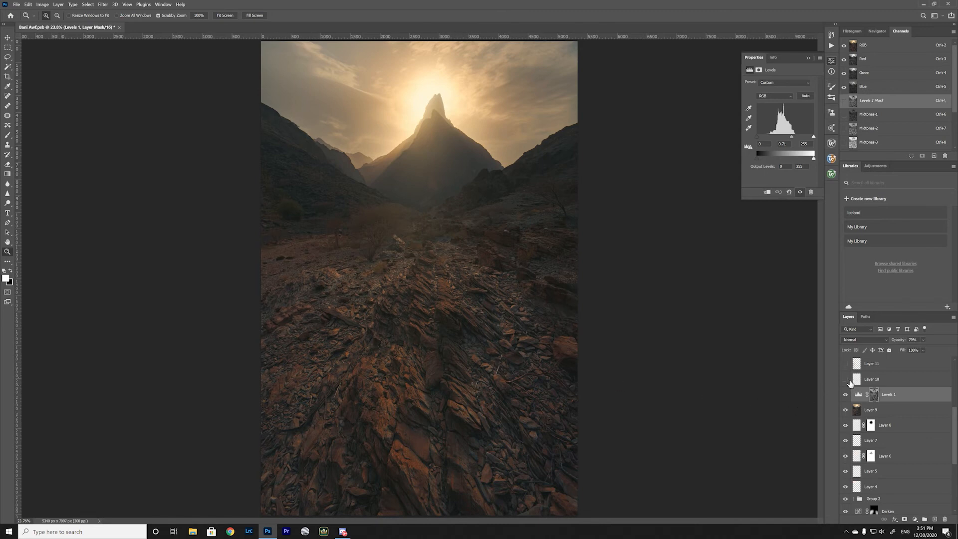
pyautogui.click(846, 379)
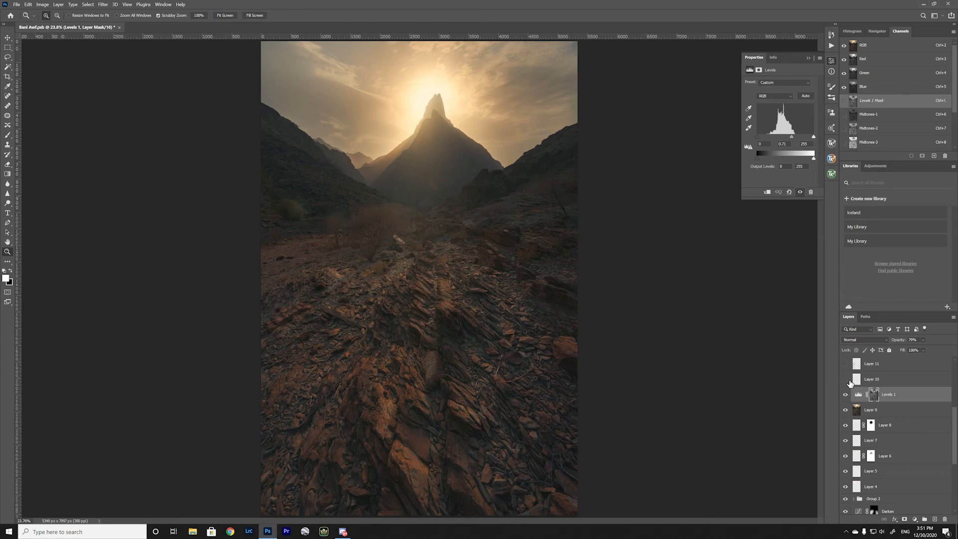
pyautogui.click(848, 381)
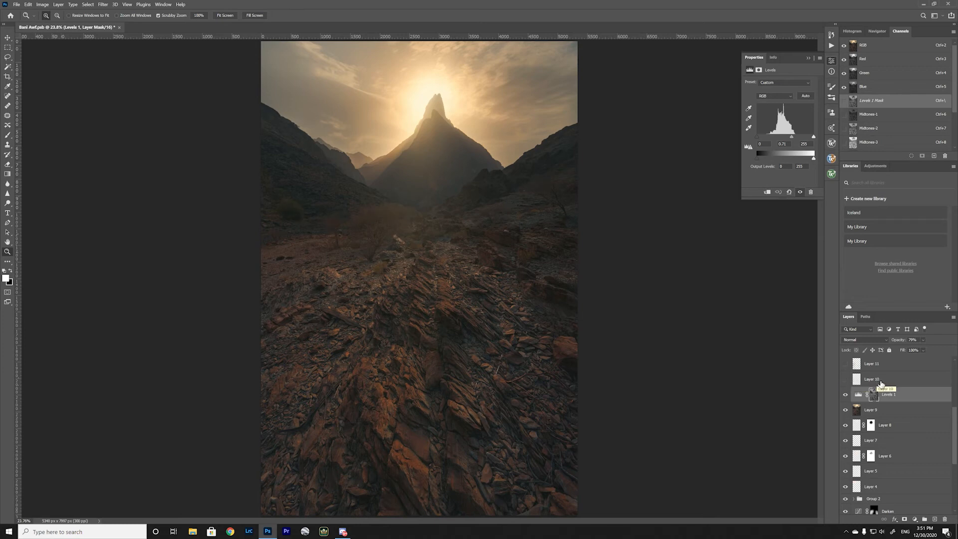
pyautogui.scroll(1, 878, 389)
pyautogui.click(887, 400)
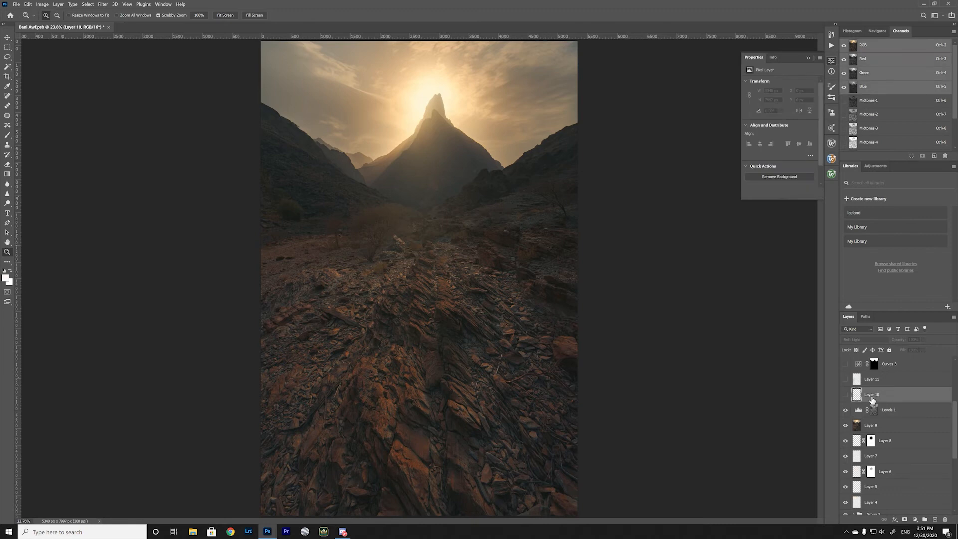
# Preview Layer 10 and Layer 11 together on the foreground rocks, and hide both layers again
pyautogui.click(846, 394)
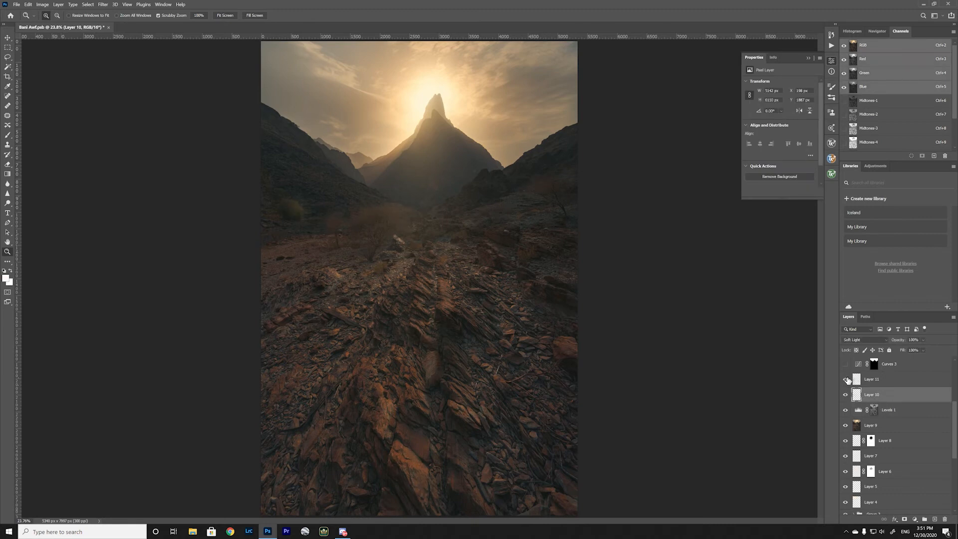
pyautogui.click(848, 381)
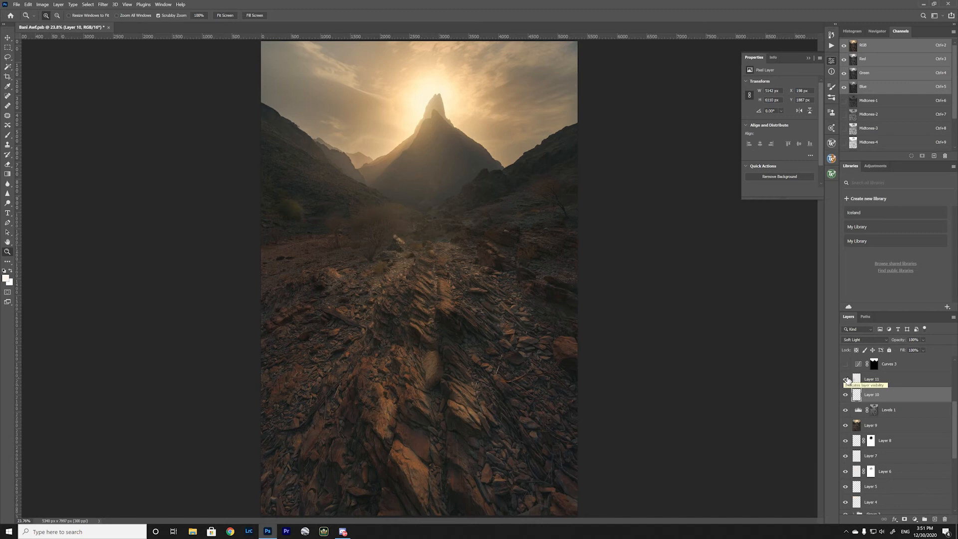
pyautogui.click(848, 381)
pyautogui.click(847, 395)
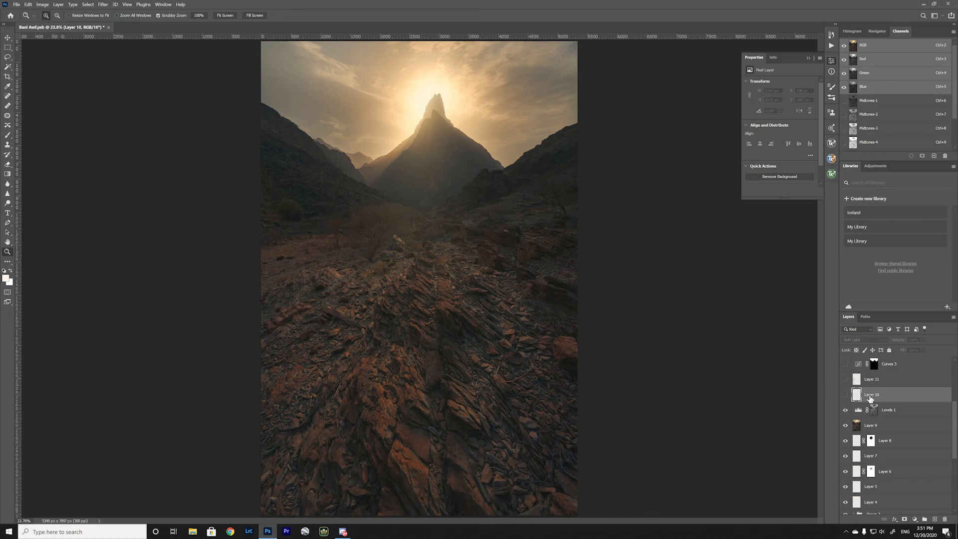
# Show Layer 10 and reduce the brush to a small size over the foreground rocks
pyautogui.click(846, 395)
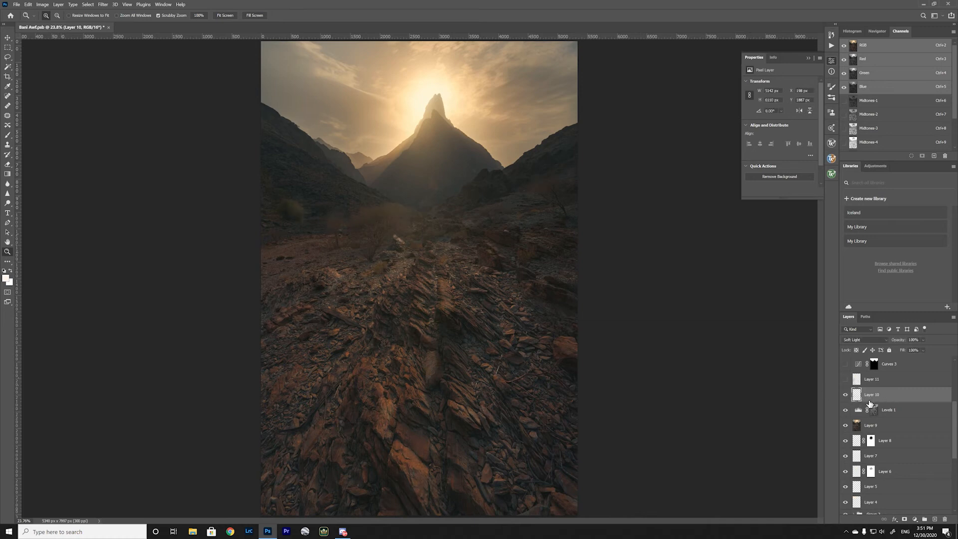
pyautogui.press('b')
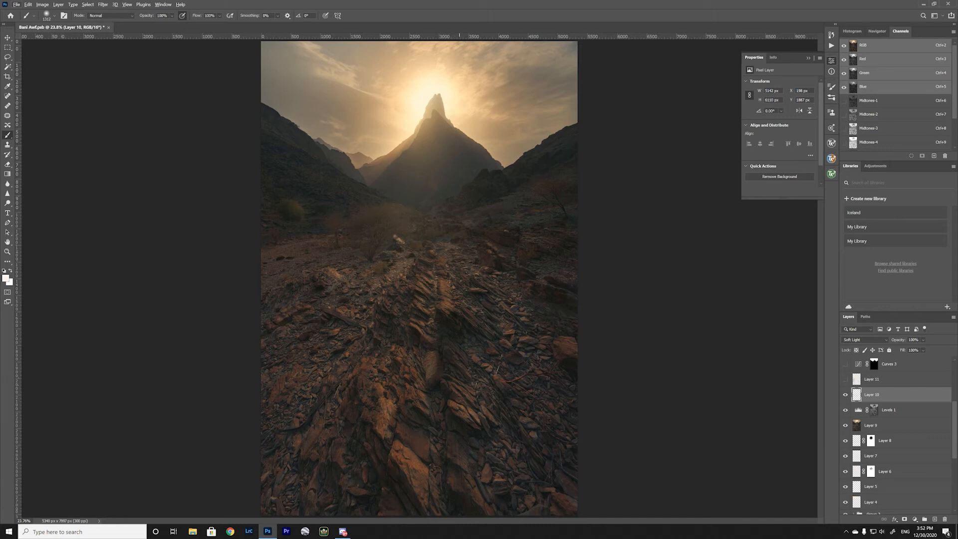
pyautogui.press('z')
pyautogui.moveTo(457, 333); pyautogui.dragTo(460, 336)
pyautogui.click(460, 335)
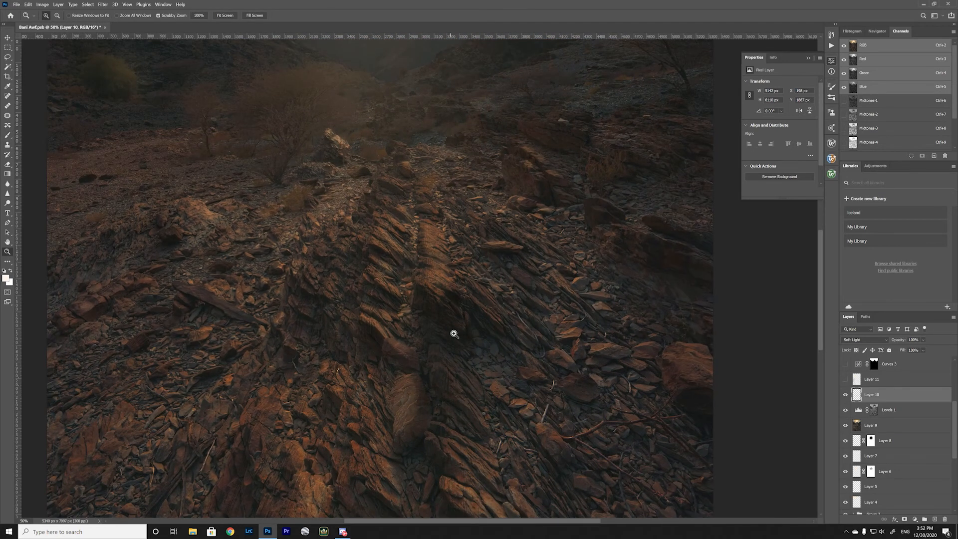
pyautogui.press('b')
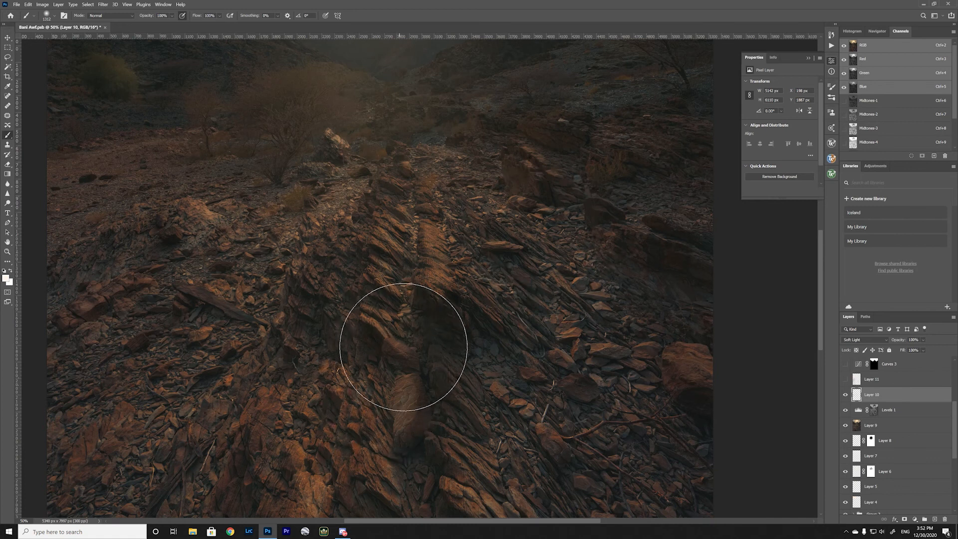
pyautogui.moveTo(474, 253)
pyautogui.mouseDown()
pyautogui.moveTo(364, 253)
pyautogui.moveTo(372, 258)
pyautogui.mouseUp()
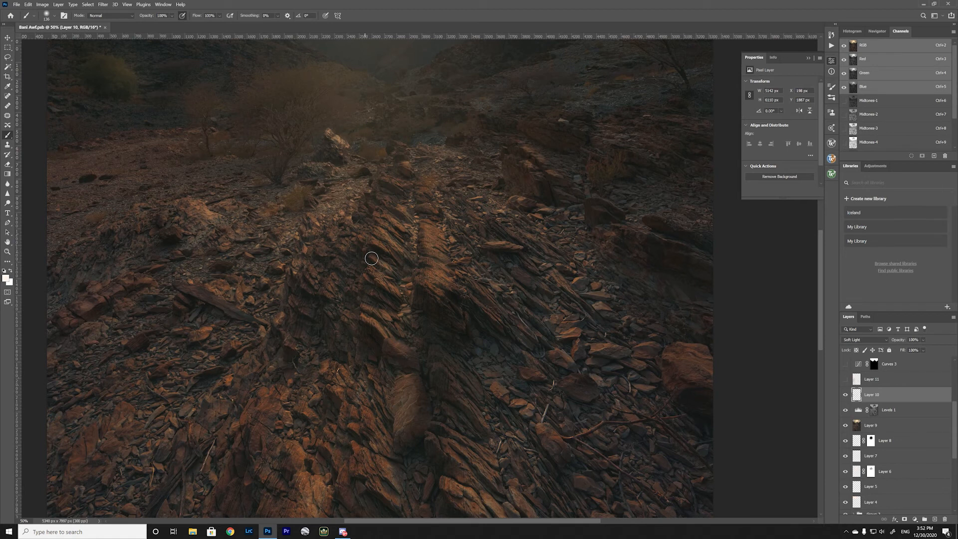
# Compare the foreground rocks up close with Layer 10 hidden and shown, leaving the layer on
pyautogui.click(846, 395)
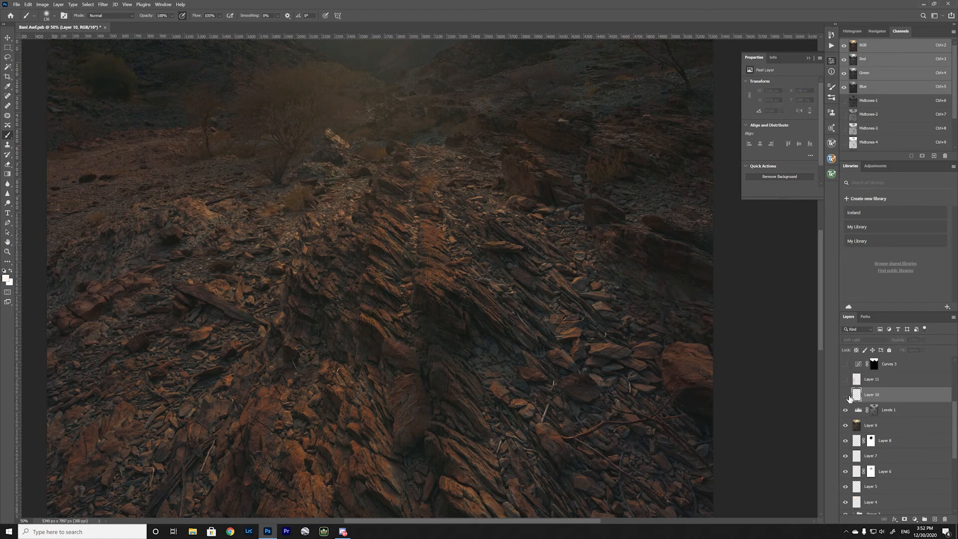
pyautogui.click(847, 395)
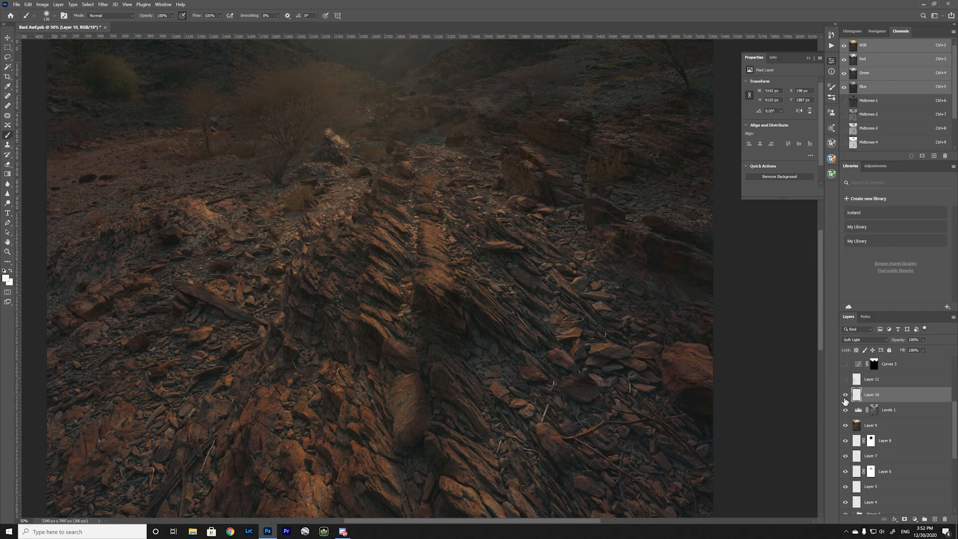
pyautogui.click(848, 395)
pyautogui.click(848, 395)
pyautogui.click(846, 395)
pyautogui.click(847, 396)
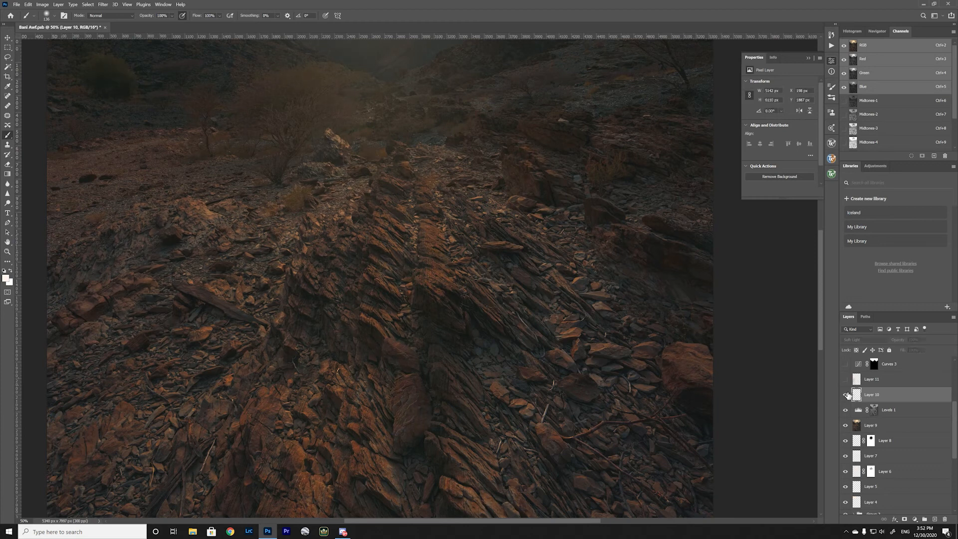
# Set up a pale warm cream and the near-black #191817 as the two brush colors for dodging and burning
pyautogui.click(6, 279)
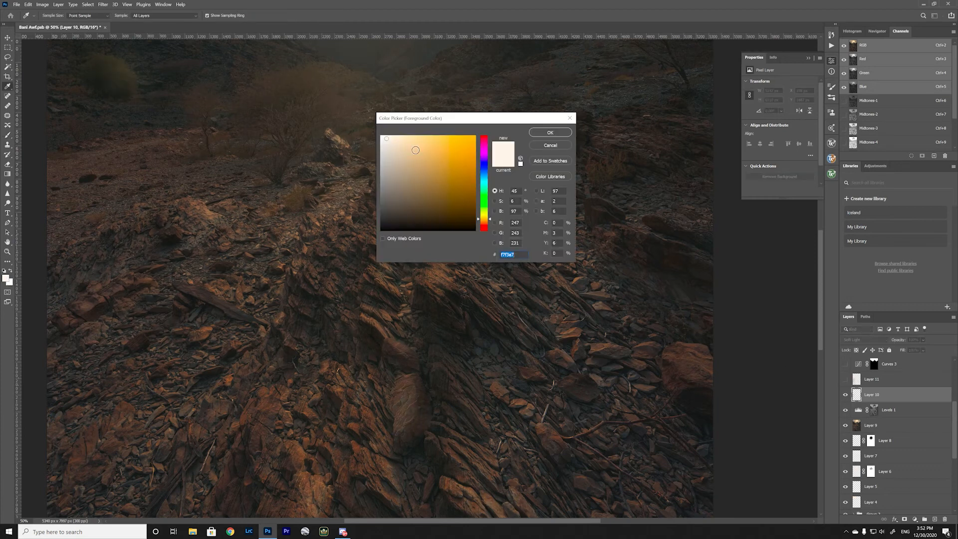
pyautogui.click(550, 133)
pyautogui.press('b')
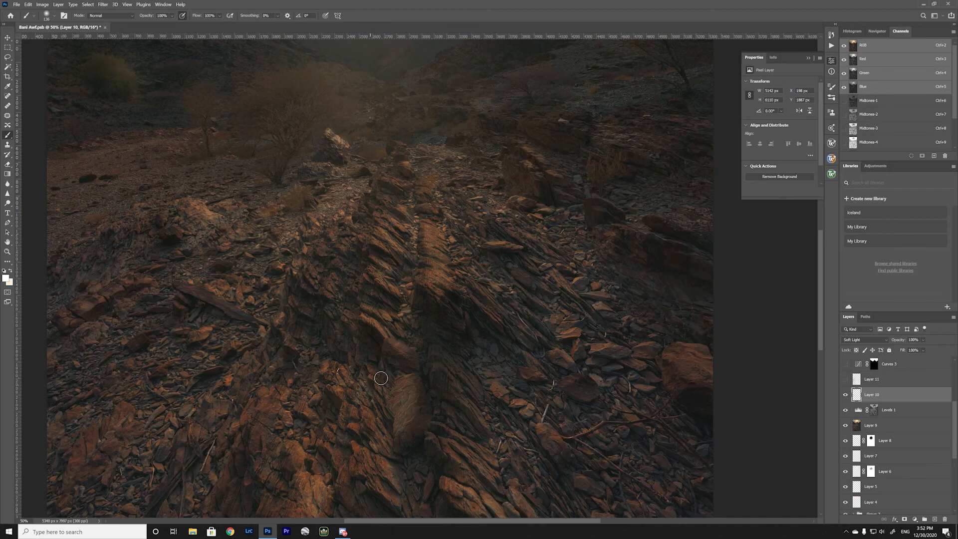
pyautogui.click(6, 279)
pyautogui.moveTo(485, 220); pyautogui.dragTo(484, 223)
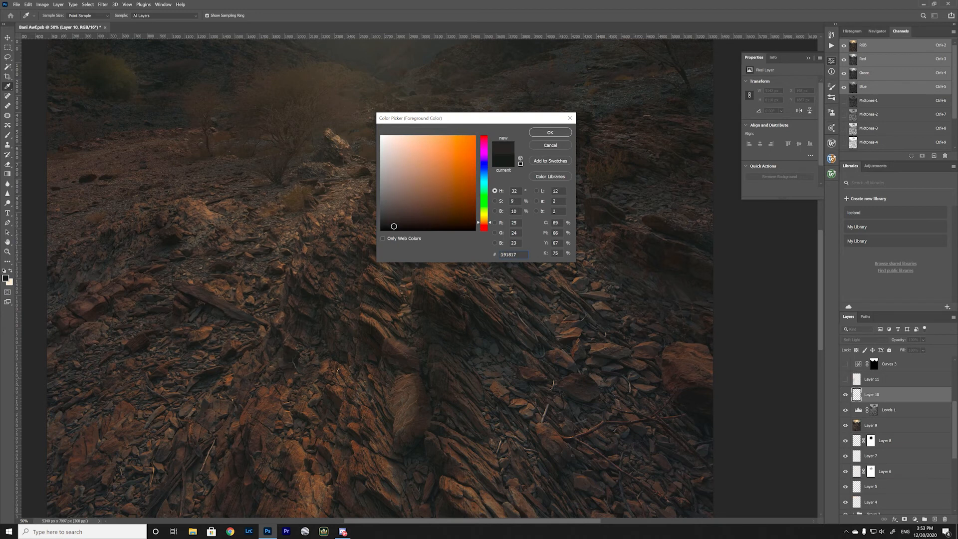
pyautogui.click(550, 132)
pyautogui.press('x')
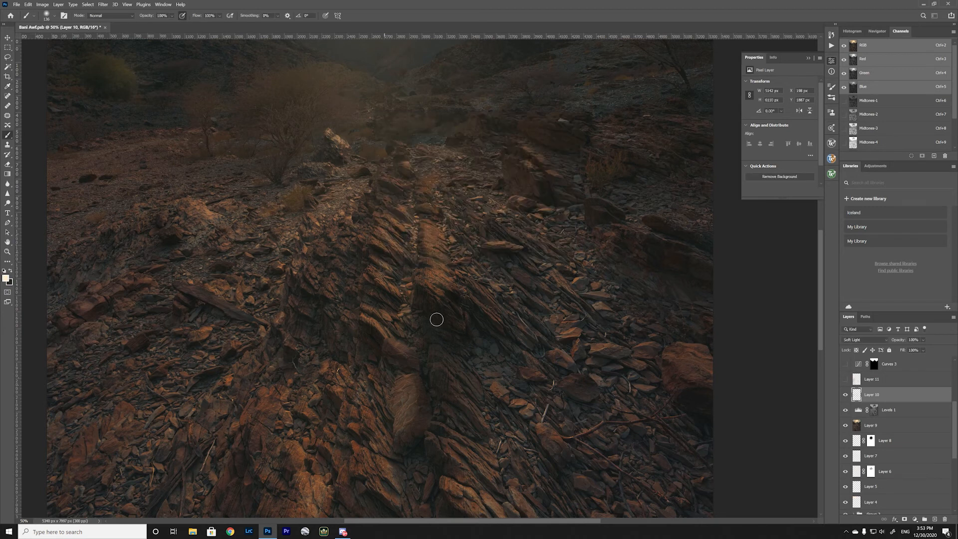
# Swap the brush back and forth between the cream and near-black colors over the foreground rocks
pyautogui.press('x')
pyautogui.press('x')
pyautogui.press('x')
pyautogui.press('x')
pyautogui.press('x')
pyautogui.press('x')
pyautogui.press('x')
# Compare the whole photo with Layer 10 hidden and shown
pyautogui.hotkey('ctrl', '0')
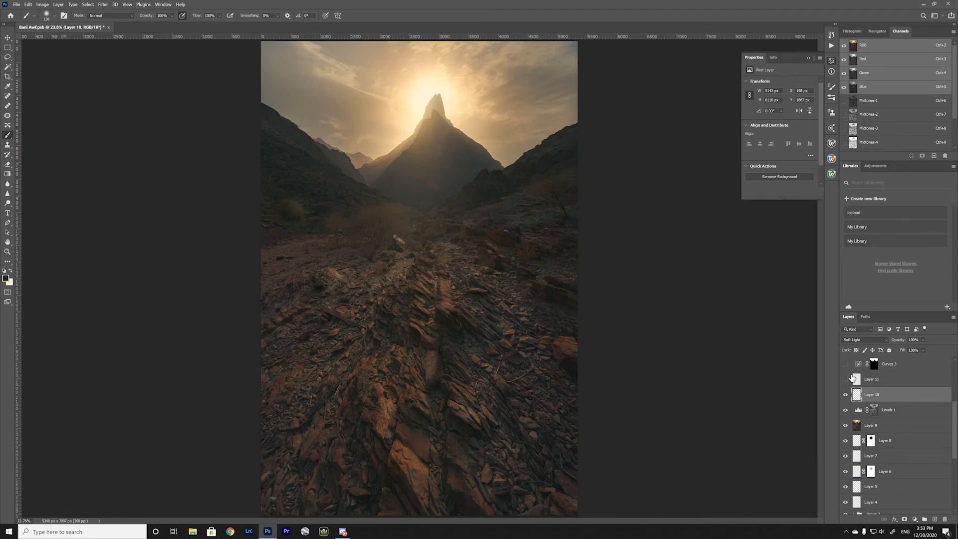
pyautogui.click(847, 395)
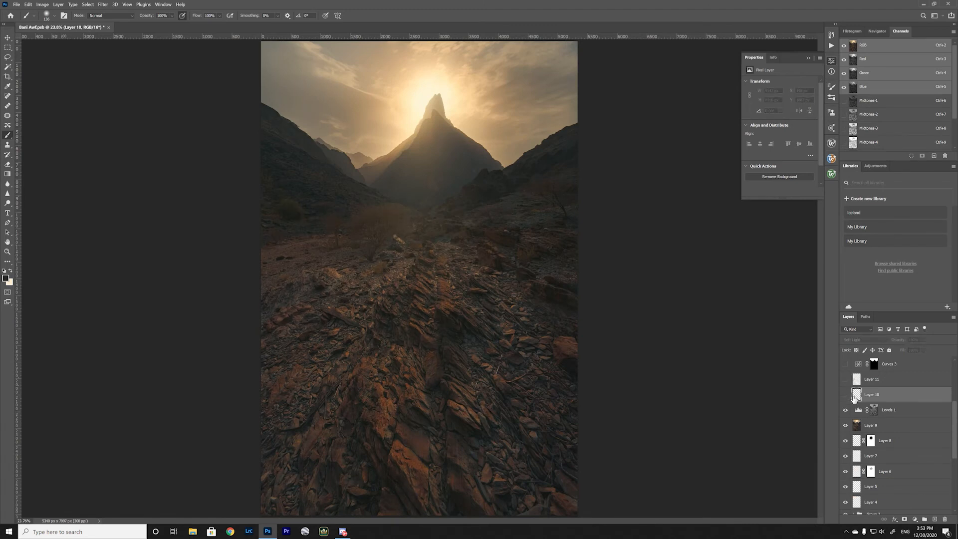
pyautogui.click(847, 395)
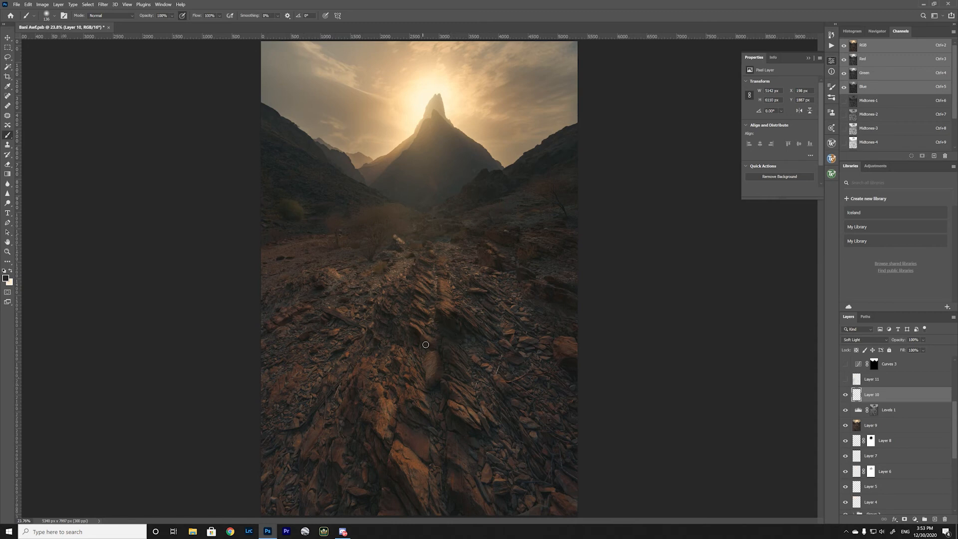
# Show and select Layer 11, and select and show the Curves 3 adjustment above it
pyautogui.click(846, 380)
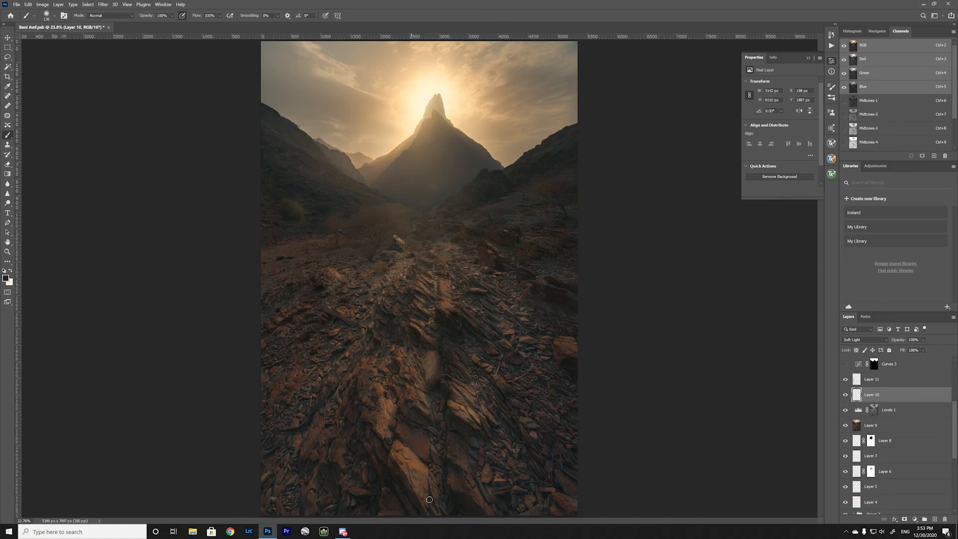
pyautogui.click(882, 380)
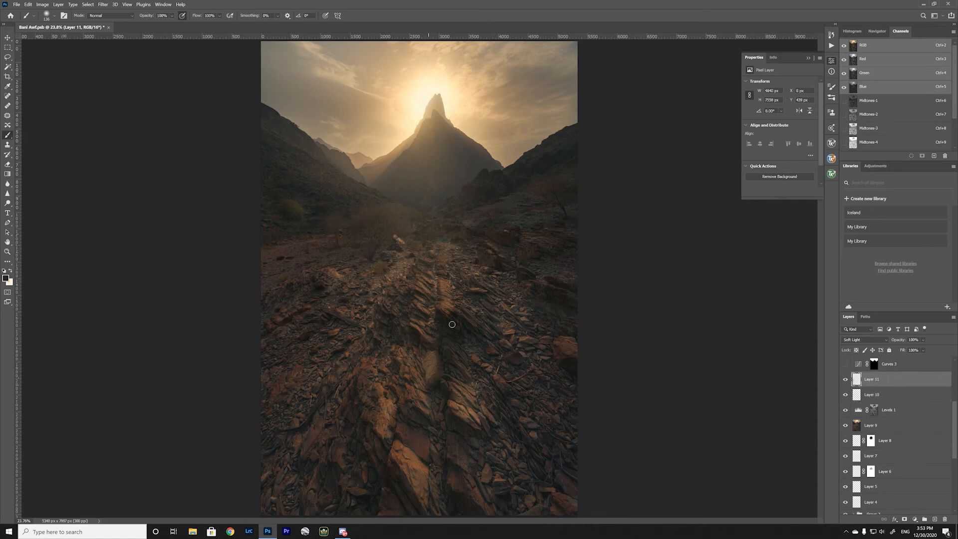
pyautogui.scroll(1, 913, 384)
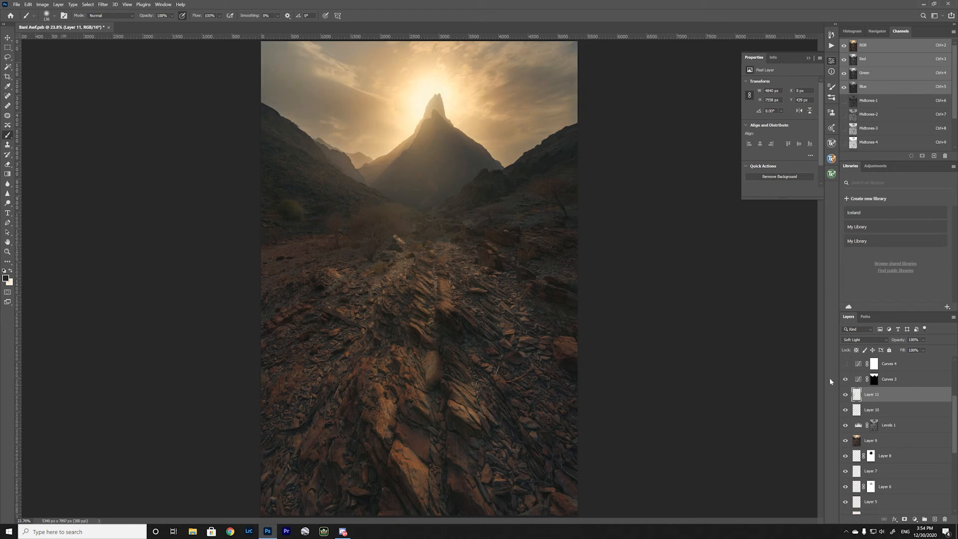
pyautogui.click(846, 380)
pyautogui.scroll(2, 923, 407)
pyautogui.click(918, 413)
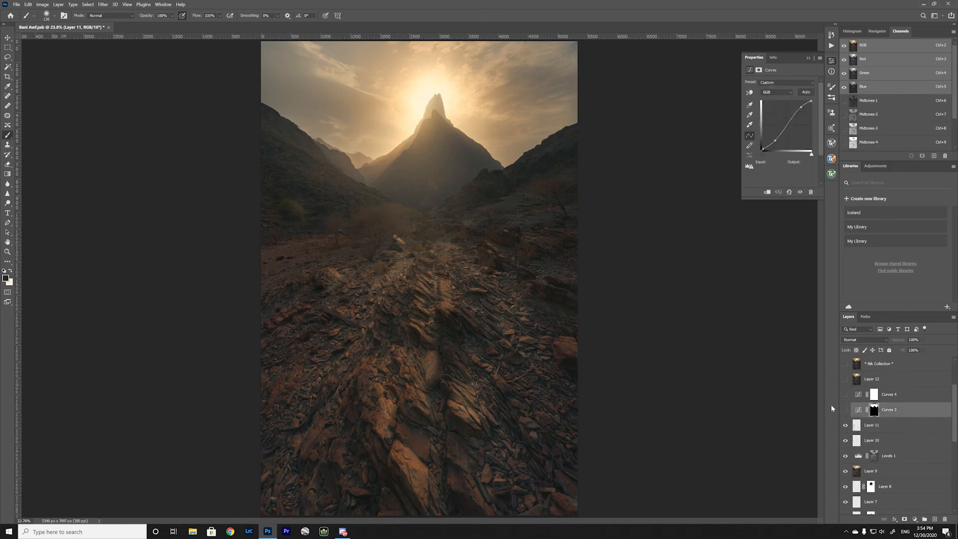
pyautogui.click(845, 409)
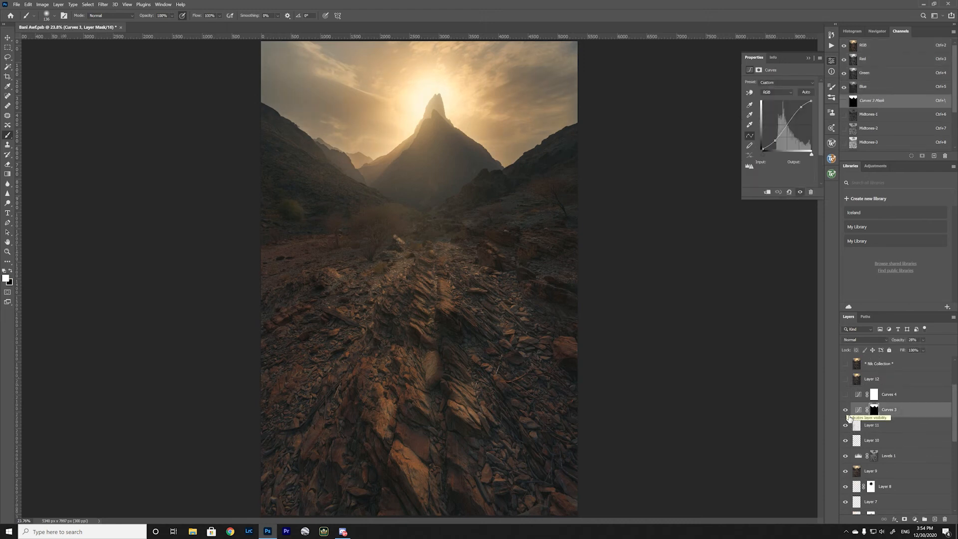
# Show and select the Curves 4 adjustment and display its Blue channel curve
pyautogui.click(847, 395)
pyautogui.click(862, 400)
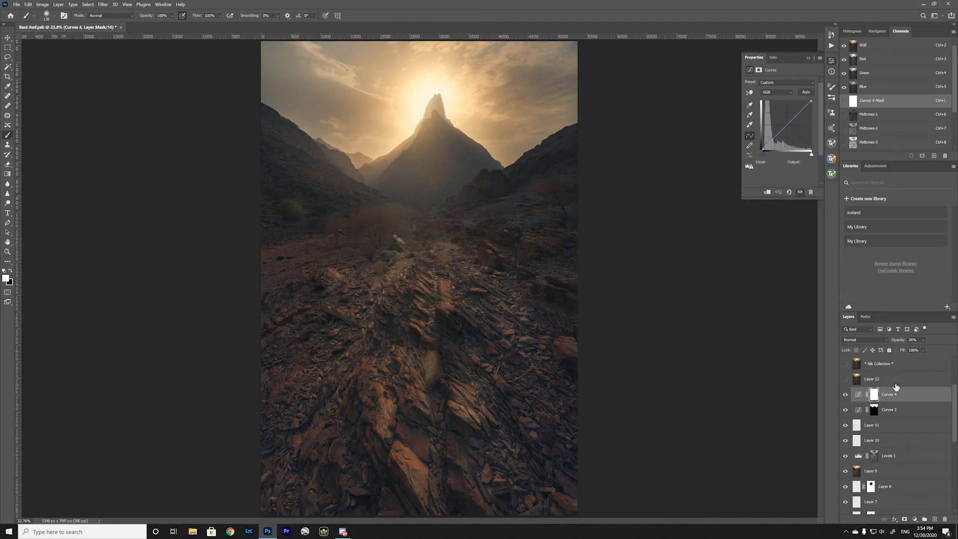
pyautogui.click(776, 92)
pyautogui.click(772, 117)
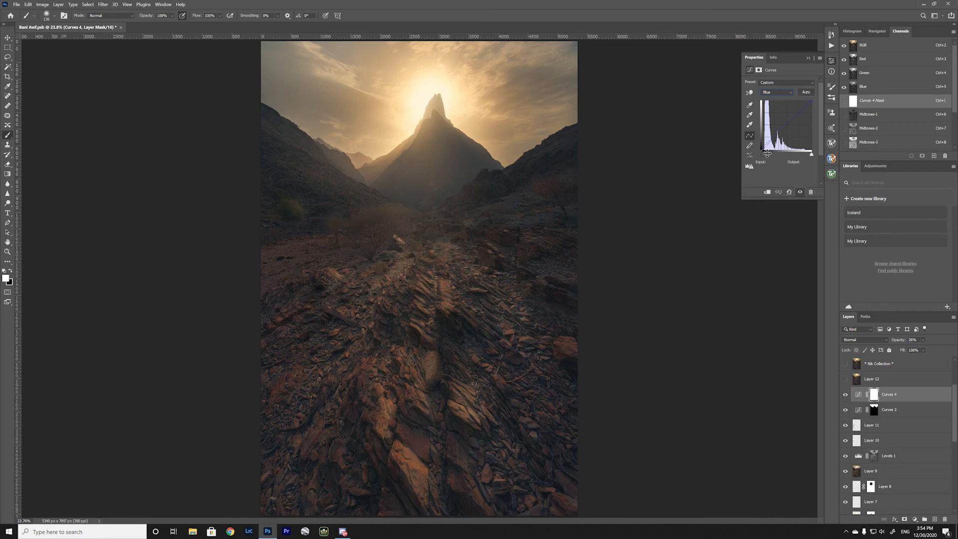
# Select and show Layer 12, and compare the photo with the layer hidden and shown
pyautogui.click(876, 380)
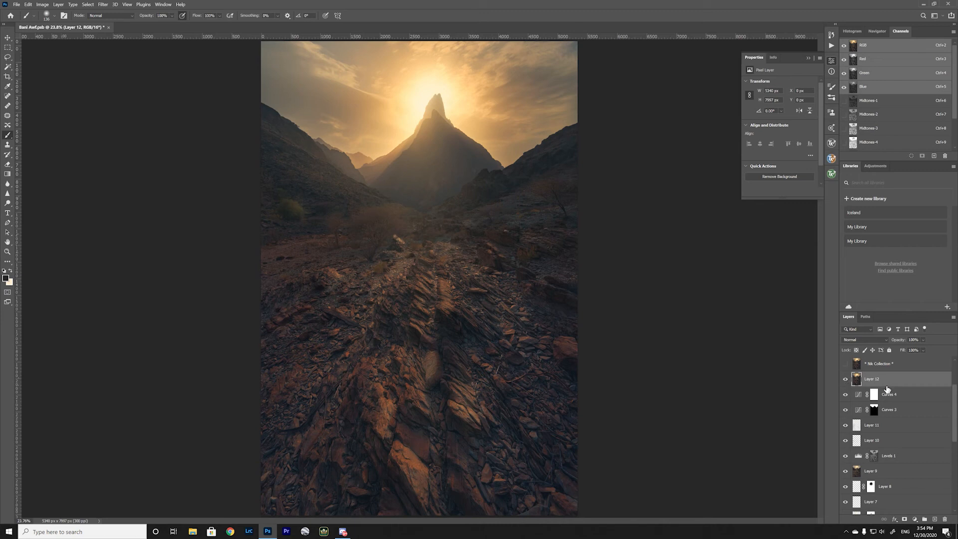
pyautogui.click(846, 380)
pyautogui.click(846, 381)
pyautogui.scroll(1, 900, 388)
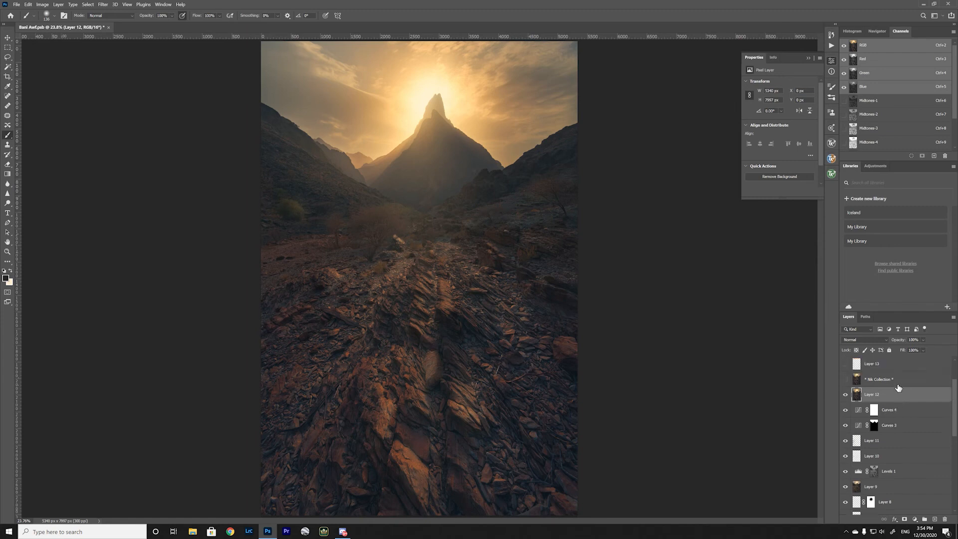
pyautogui.click(845, 397)
pyautogui.click(846, 396)
# Show and select the * Nik Collection * layer, and hide it again to compare the whole photo
pyautogui.click(847, 380)
pyautogui.click(887, 383)
pyautogui.scroll(1, 888, 383)
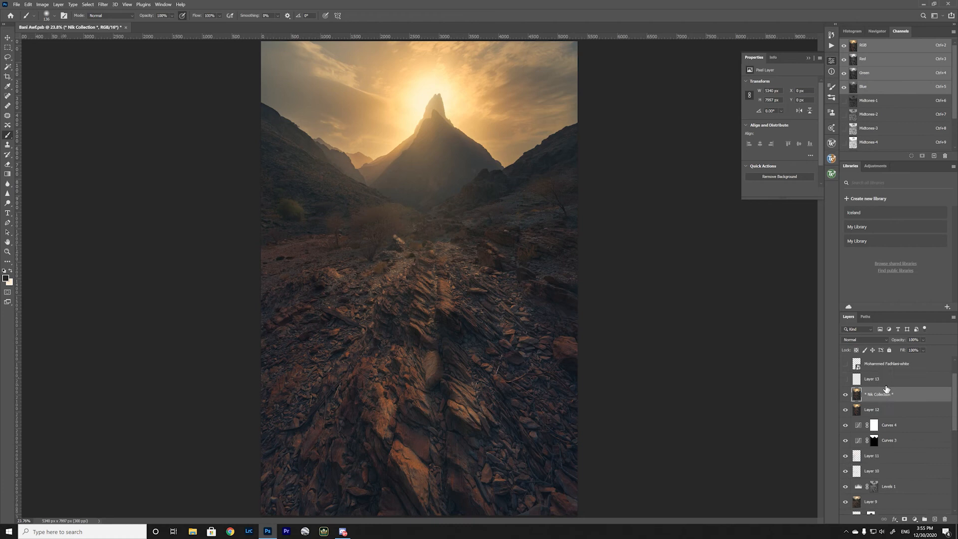
pyautogui.click(846, 395)
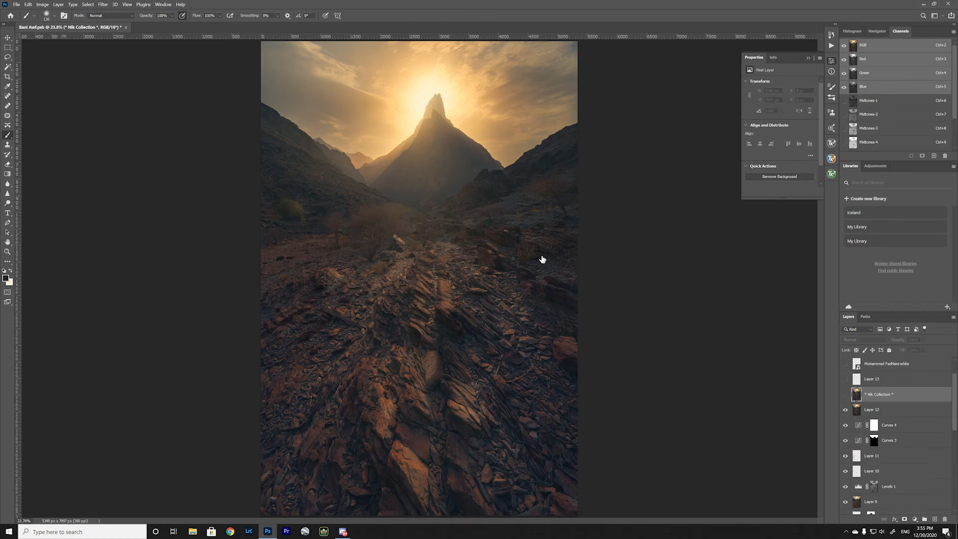
# Compare the rocky hillside beside the peak at 200% with the * Nik Collection * layer shown and hidden, leaving it on
pyautogui.hotkey('ctrl', 'space')
pyautogui.moveTo(490, 186)
pyautogui.mouseDown()
pyautogui.moveTo(483, 169)
pyautogui.moveTo(492, 300)
pyautogui.moveTo(388, 346)
pyautogui.mouseUp()
pyautogui.click(846, 394)
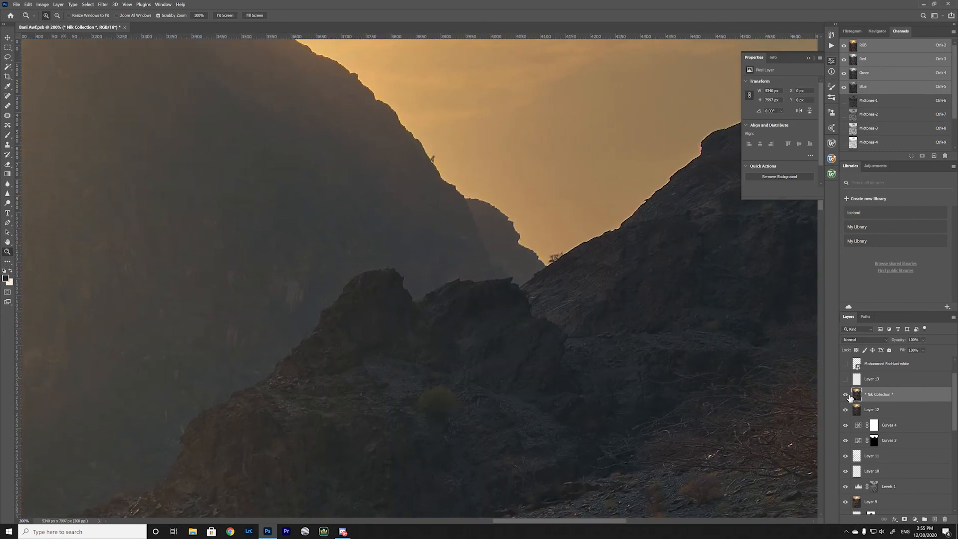
pyautogui.click(849, 395)
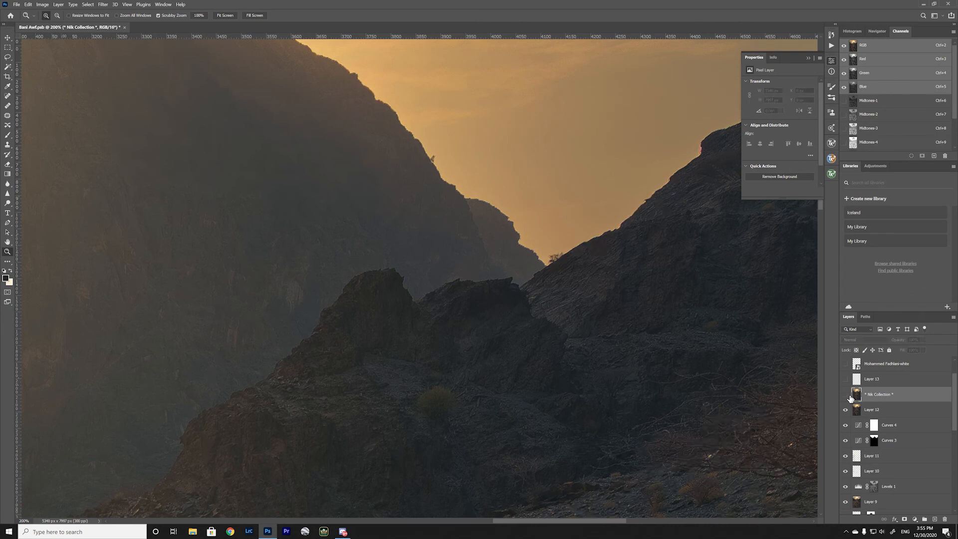
pyautogui.click(848, 394)
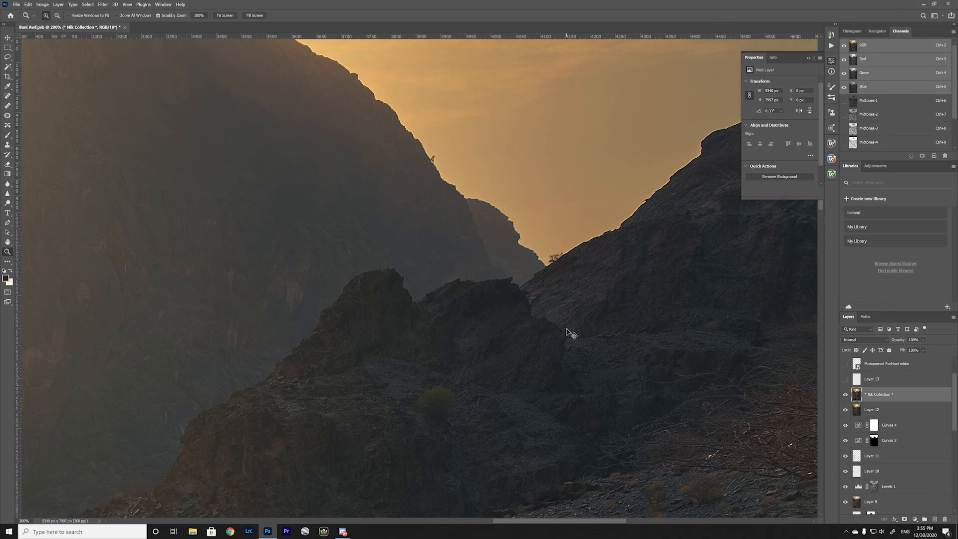
# Select and show Layer 13, and compare the whole photo with the layer hidden and shown
pyautogui.hotkey('ctrl', '0')
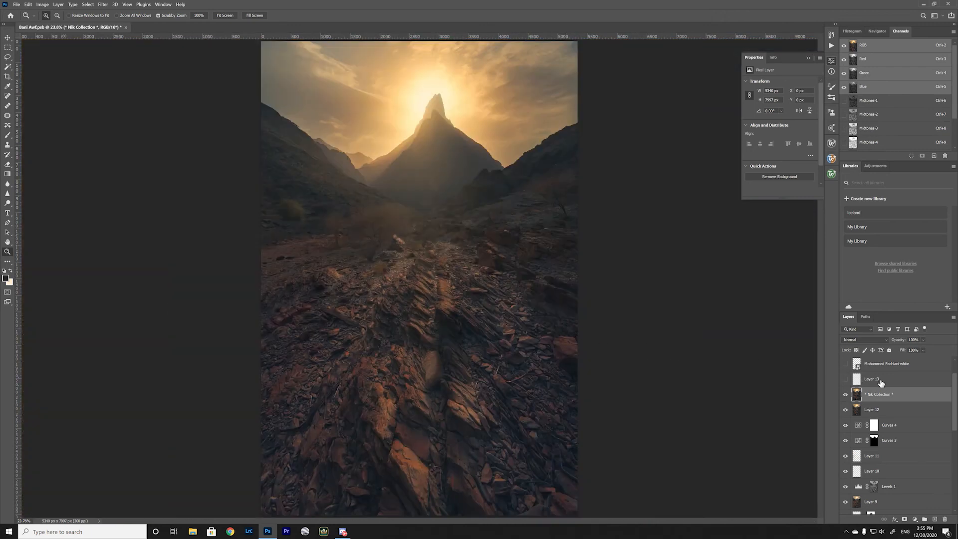
pyautogui.click(857, 380)
pyautogui.click(847, 382)
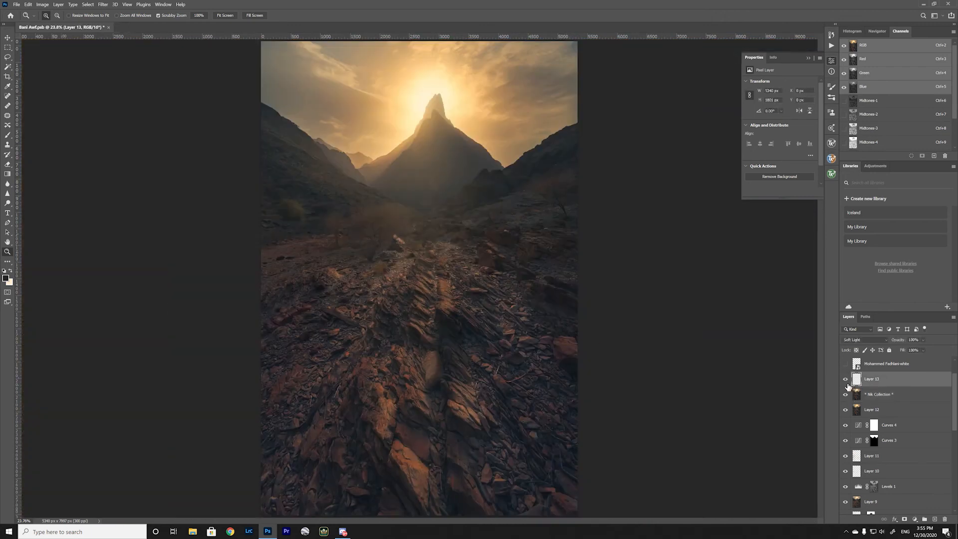
pyautogui.click(845, 381)
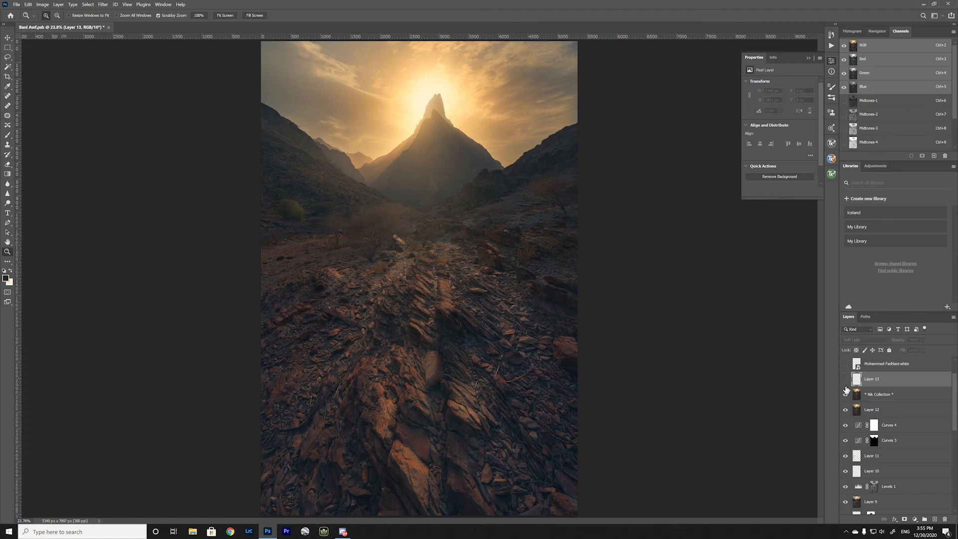
pyautogui.click(845, 380)
pyautogui.click(846, 379)
pyautogui.click(845, 379)
# Compare the sky around and beside the peak at 66.7% with Layer 13 hidden and shown, leaving it on
pyautogui.click(513, 114)
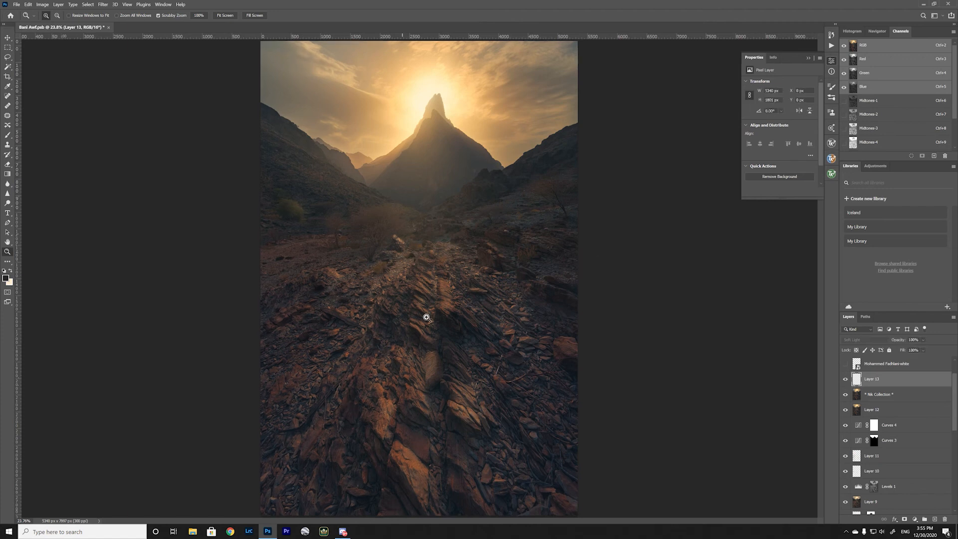
pyautogui.click(552, 89)
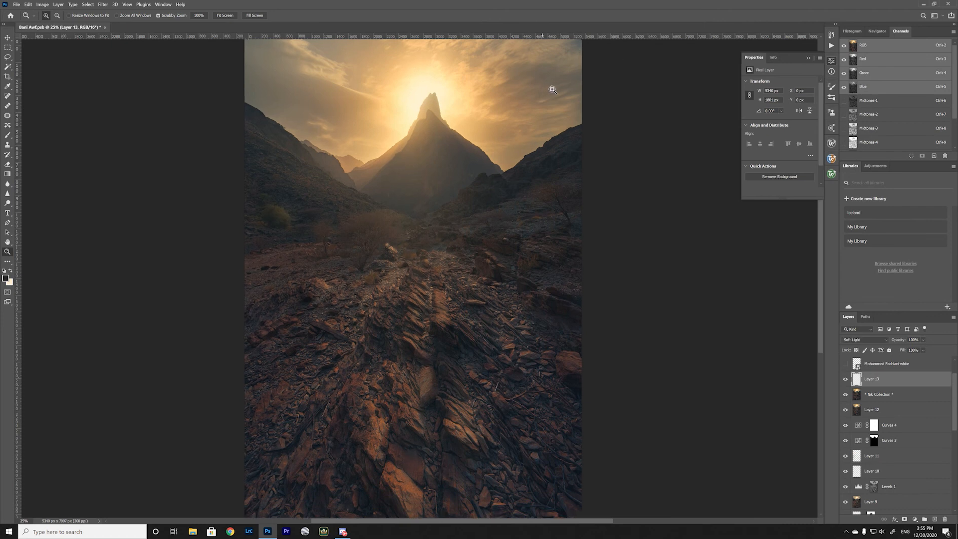
pyautogui.click(553, 89)
pyautogui.click(554, 90)
pyautogui.moveTo(544, 122); pyautogui.dragTo(528, 244)
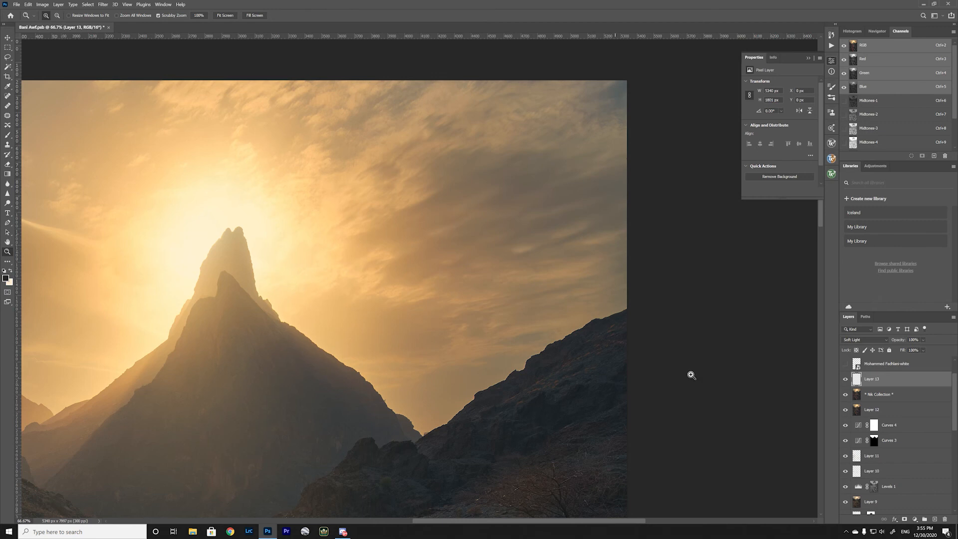
pyautogui.click(847, 382)
# Show the white signature layer and the Curves 6 layer, and fit the whole photo in view
pyautogui.scroll(1, 884, 375)
pyautogui.click(845, 394)
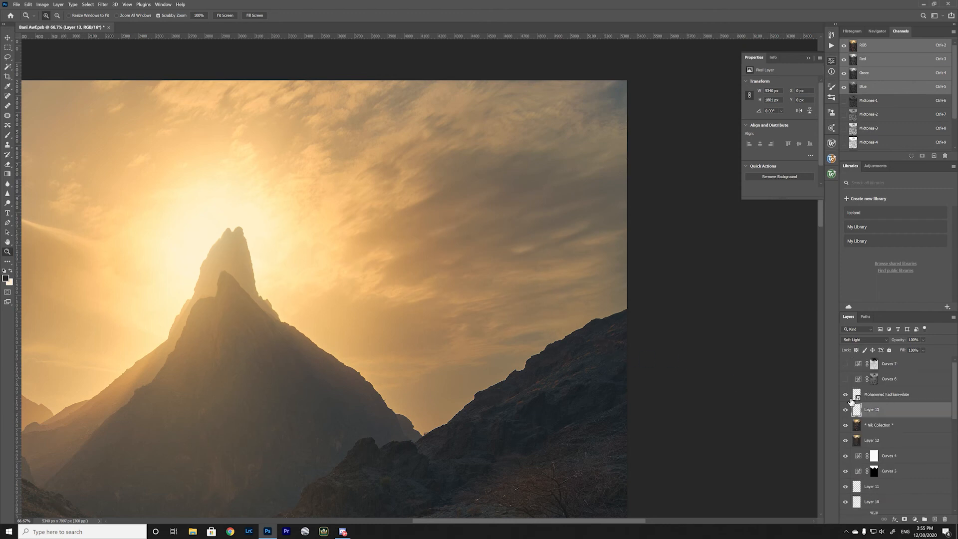
pyautogui.click(846, 382)
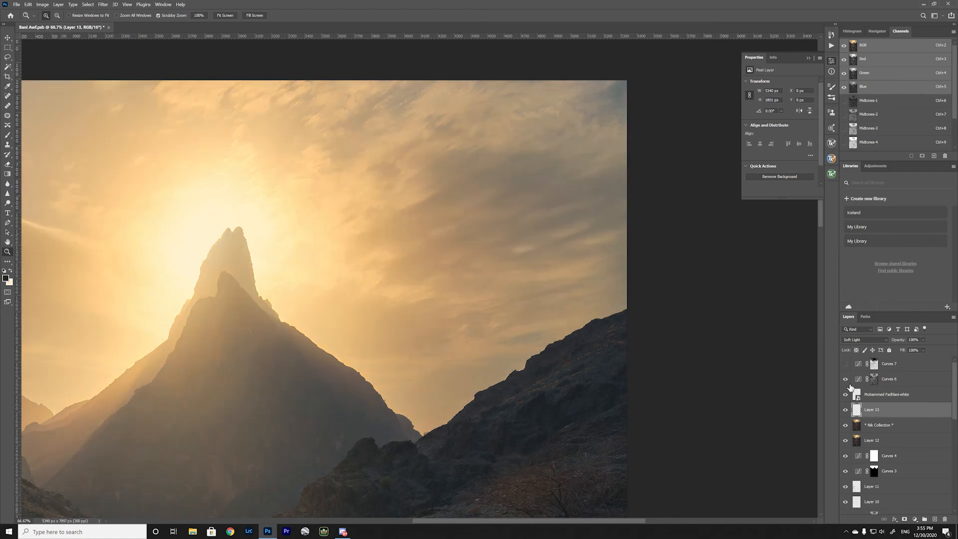
pyautogui.hotkey('ctrl', '0')
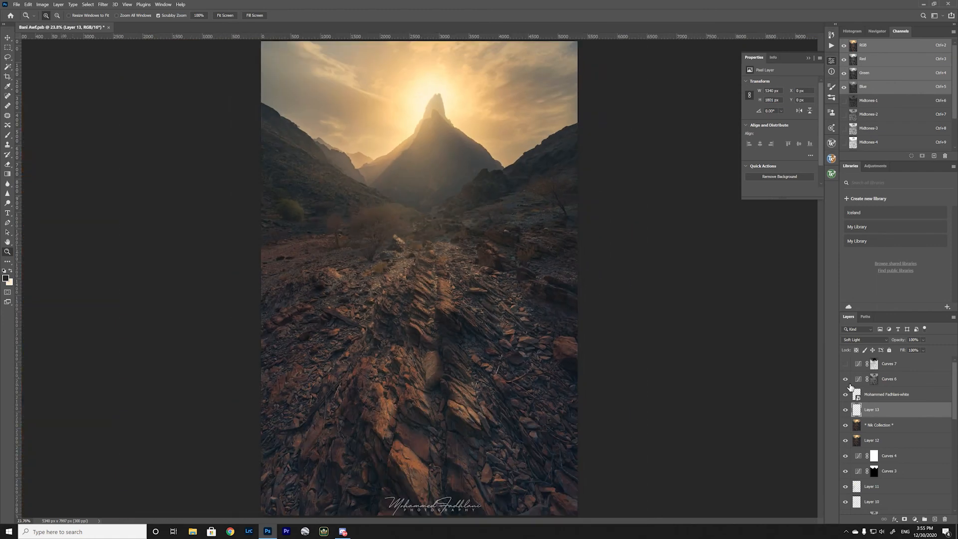
# Show the Curves 7 layer, and inspect the Curves 6 and Curves 7 masks on their own along with each layer's curve
pyautogui.click(874, 379)
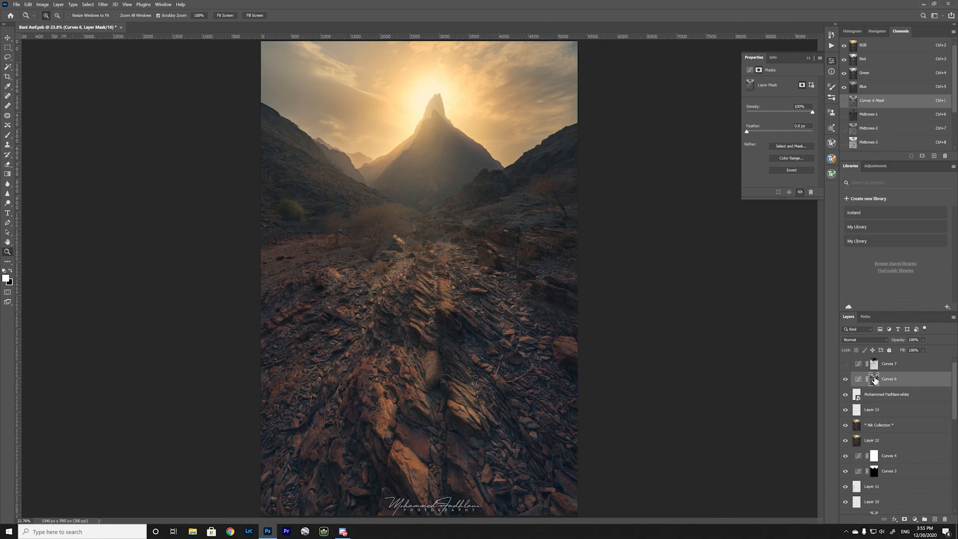
pyautogui.press('alt')
pyautogui.keyDown('alt'); pyautogui.click(878, 381); pyautogui.keyUp('alt')
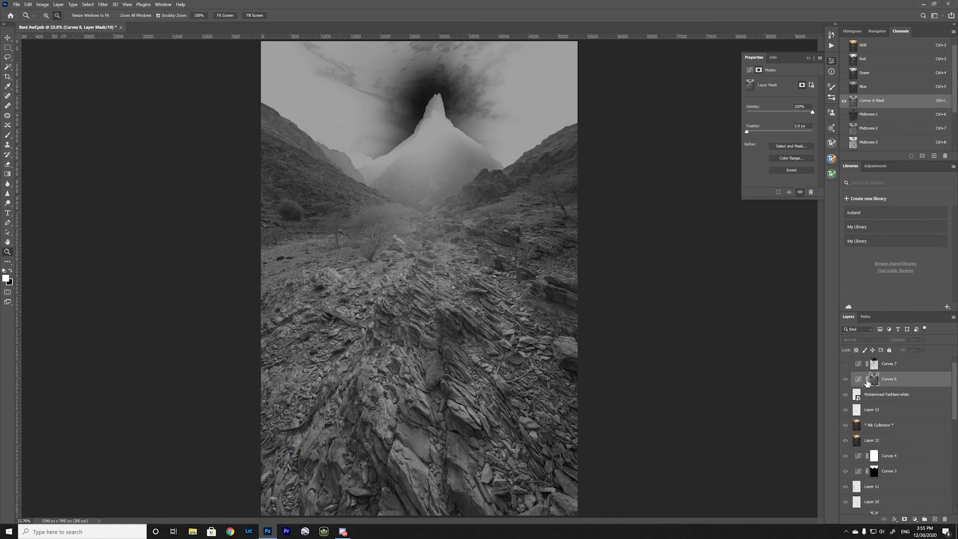
pyautogui.click(859, 379)
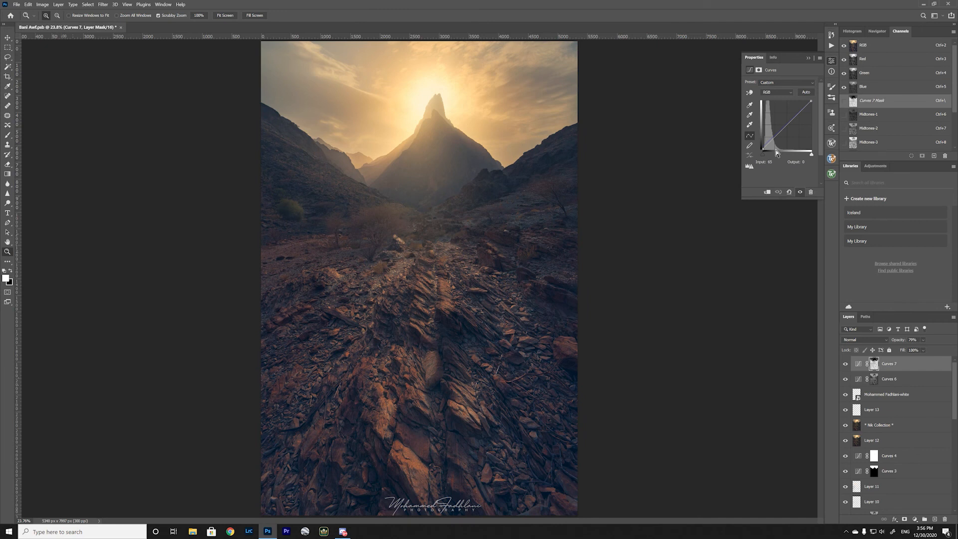
pyautogui.keyDown('alt'); pyautogui.click(878, 367); pyautogui.keyUp('alt')
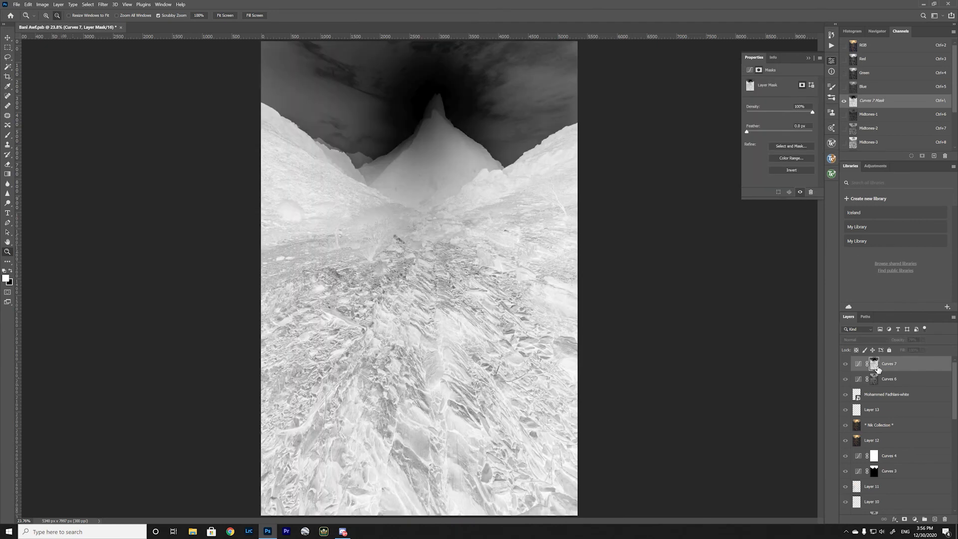
pyautogui.click(864, 368)
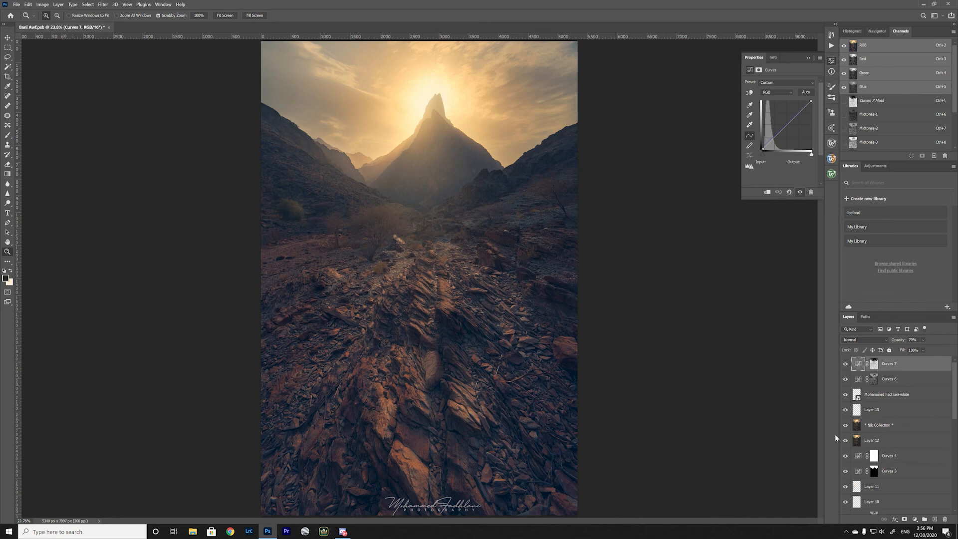
# Compare the base photo in Layer 2 on its own with the fully edited image, and restore all the layers
pyautogui.scroll(-3, 874, 464)
pyautogui.scroll(-4, 873, 465)
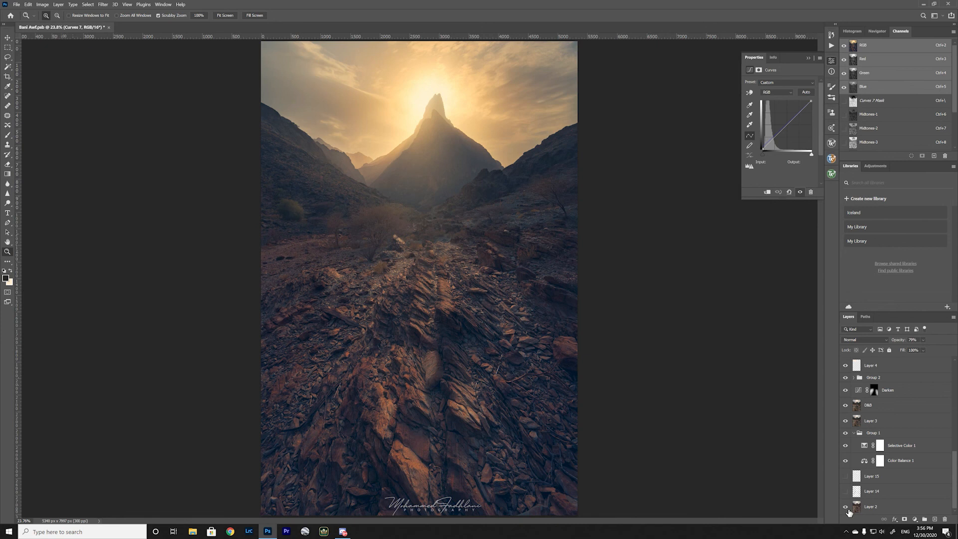
pyautogui.keyDown('alt'); pyautogui.click(846, 507); pyautogui.keyUp('alt')
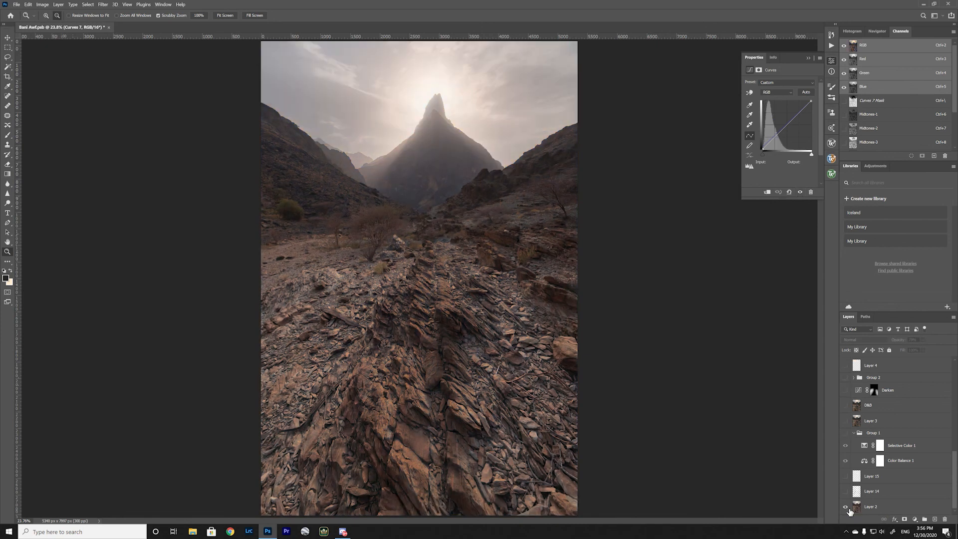
pyautogui.keyDown('alt'); pyautogui.click(849, 511); pyautogui.keyUp('alt')
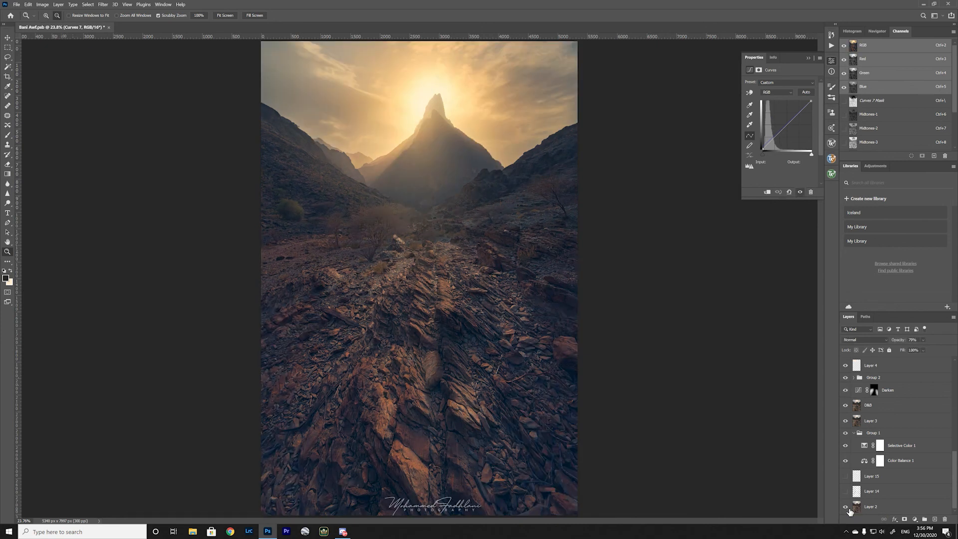